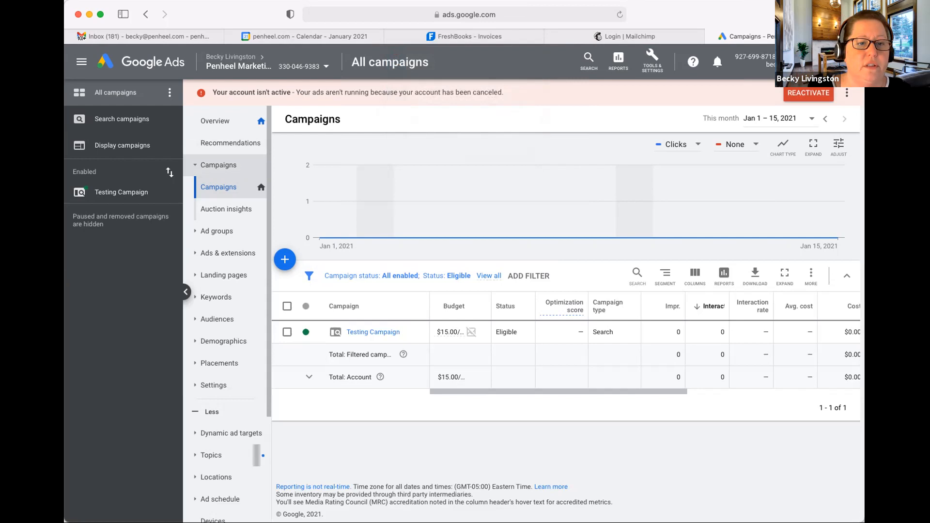
Start a new campaign with Website traffic as its goal
left_click(218, 164)
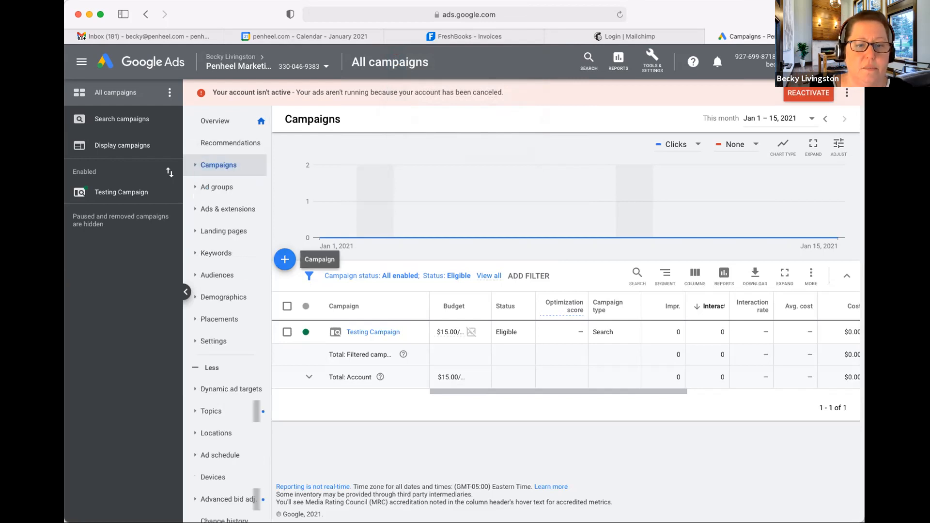
left_click(285, 259)
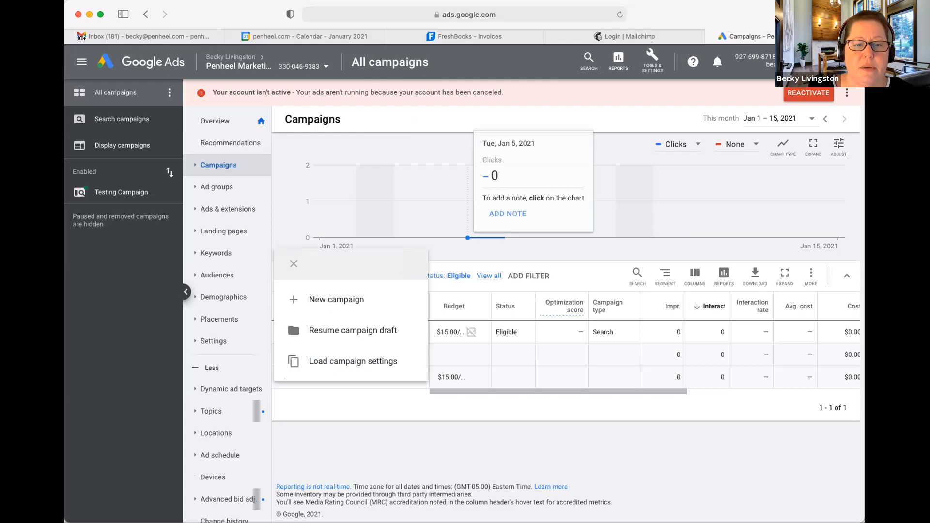
left_click(336, 299)
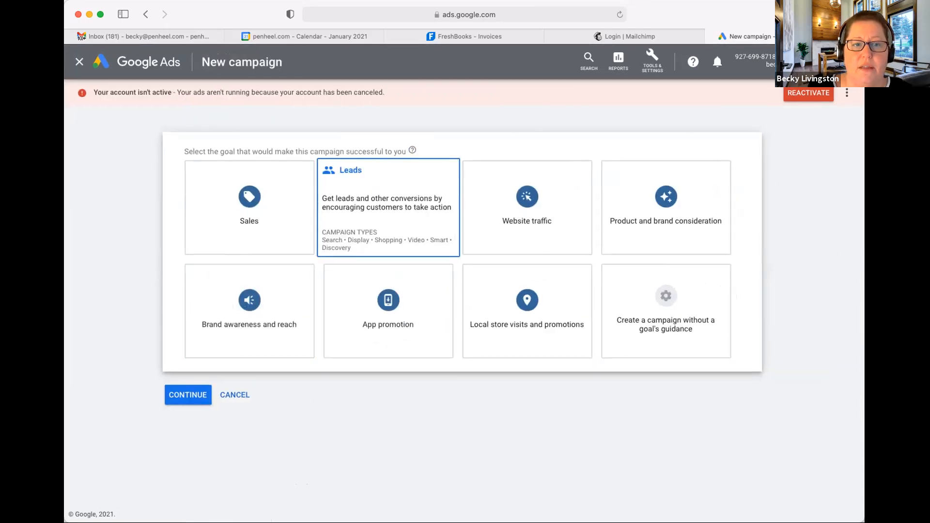
left_click_drag(220, 152, 235, 152)
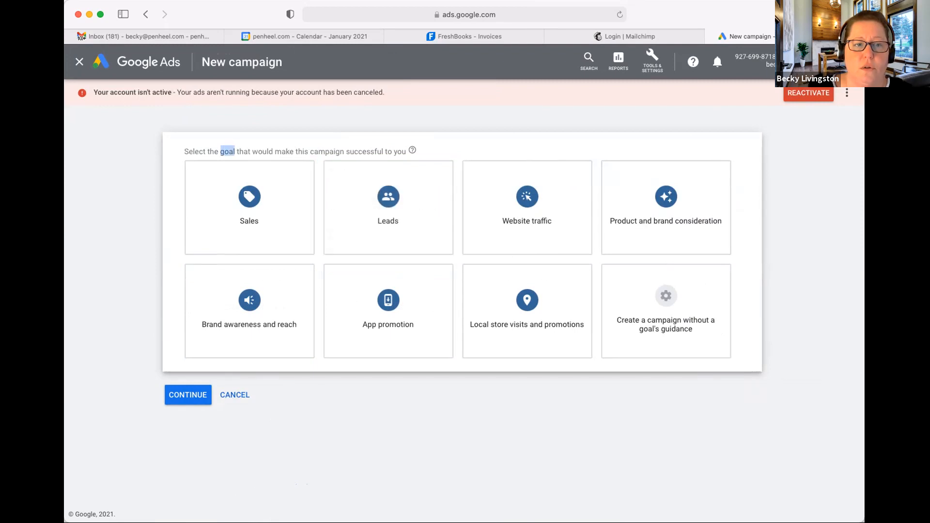
left_click(527, 207)
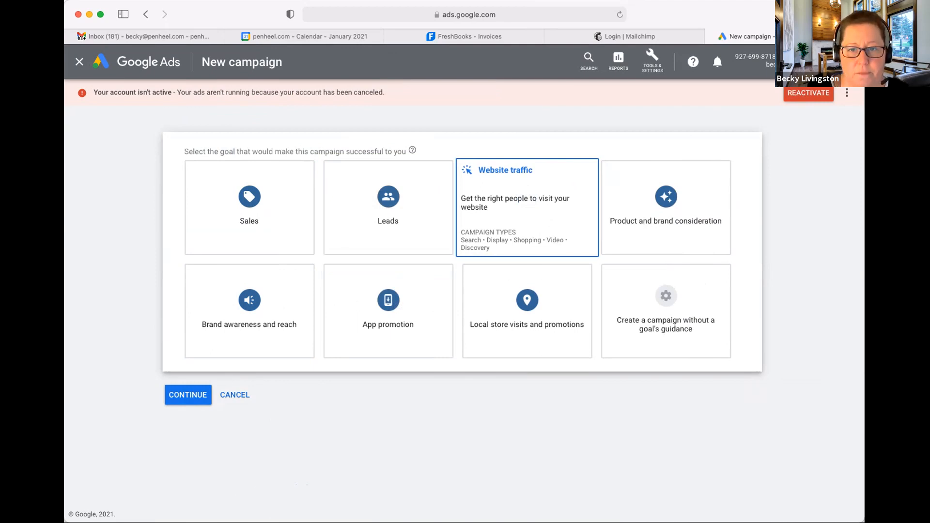
Choose Search as the campaign type and start a new campaign, discarding the saved 2021 Bookkeeping draft
mouse_move(249, 274)
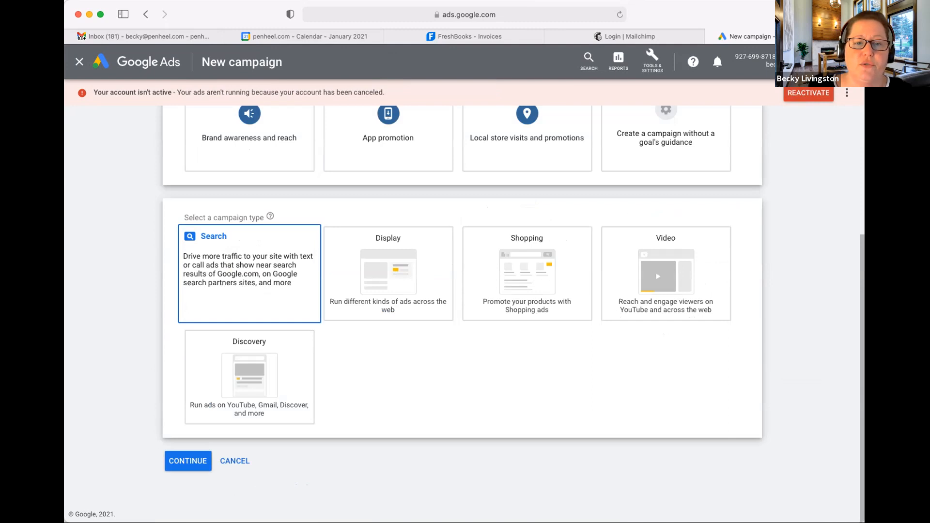
mouse_move(388, 274)
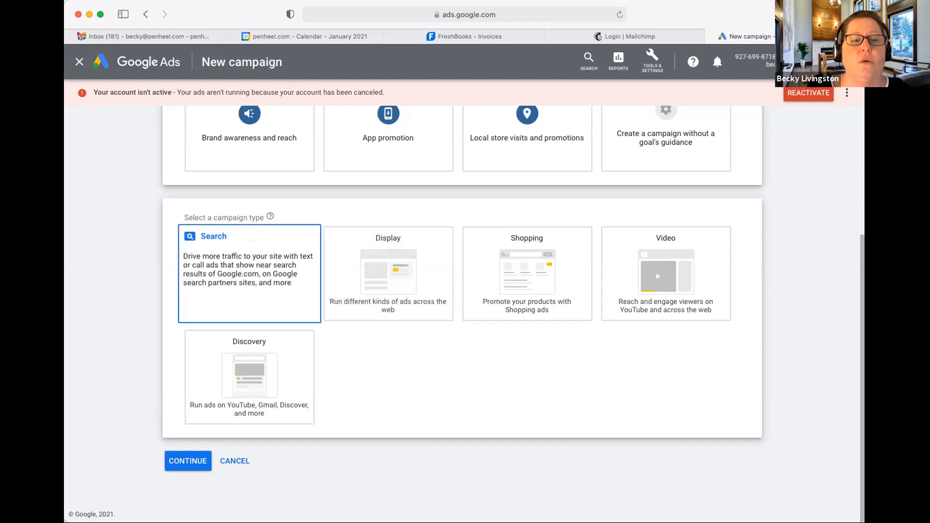
left_click(252, 286)
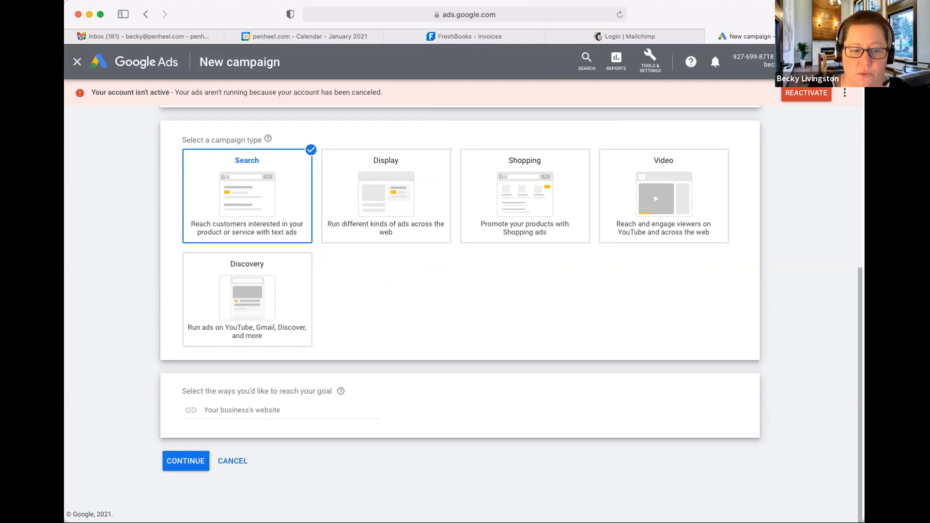
left_click(187, 461)
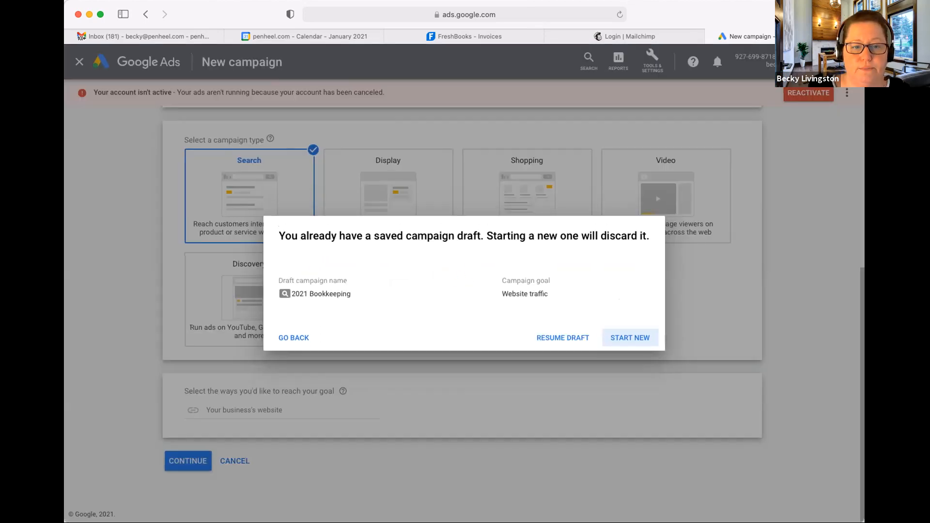
left_click(630, 344)
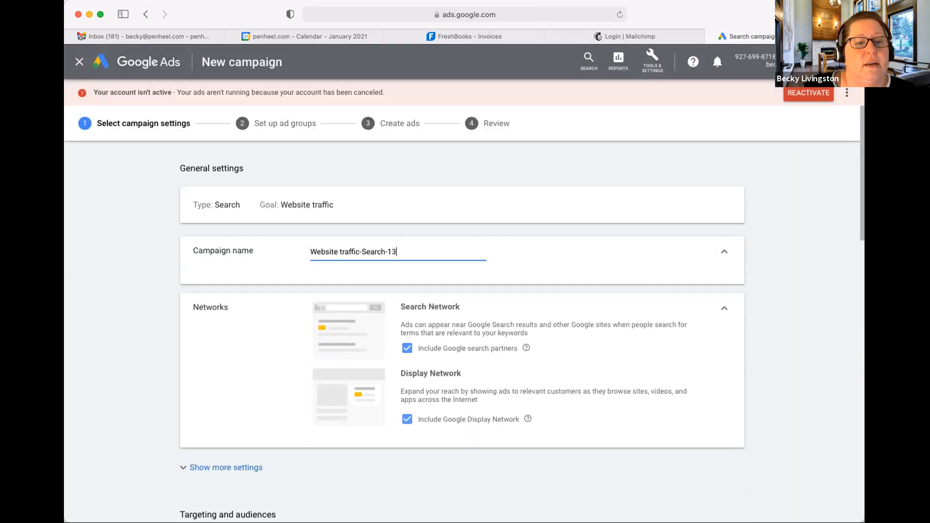
Replace the default campaign name with "2021 Bookkeepping"
left_click_drag(396, 252, 310, 251)
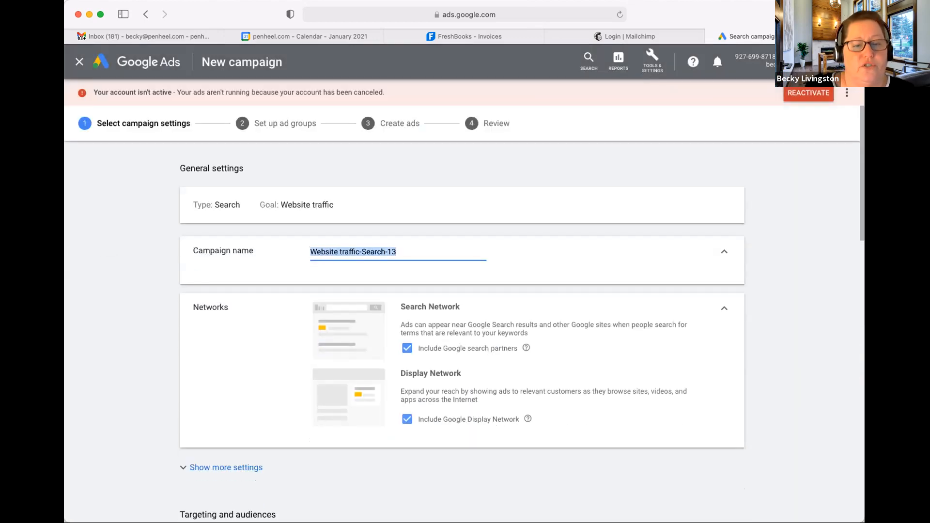
type("2021 ")
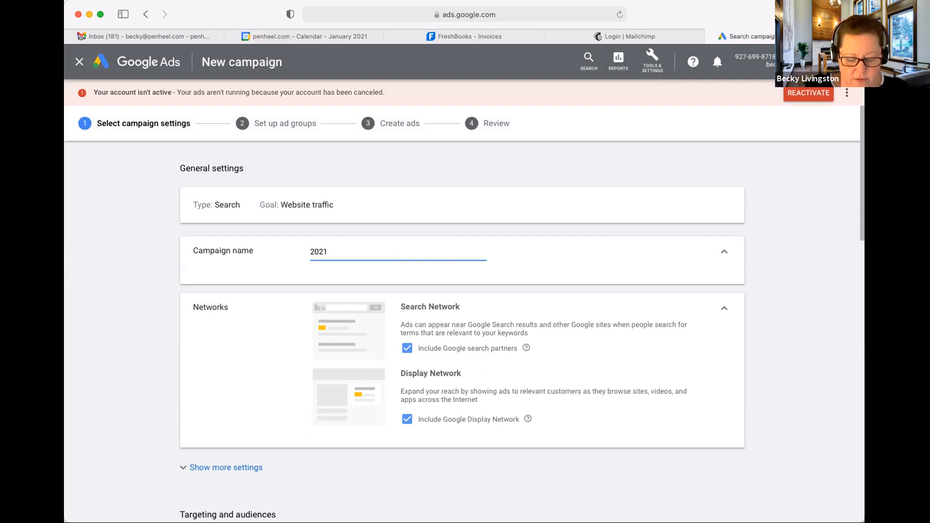
type("Booke")
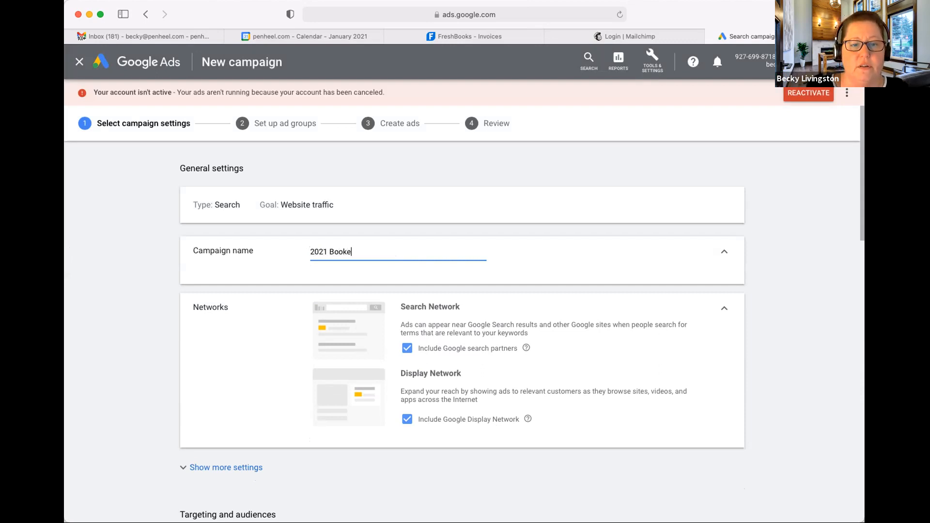
key("BackSpace")
type("kkeepp")
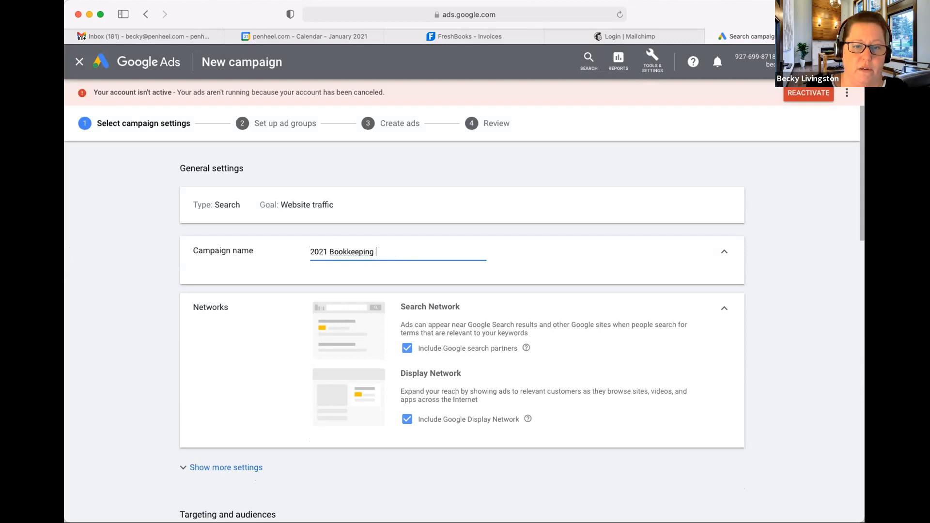
type("ing")
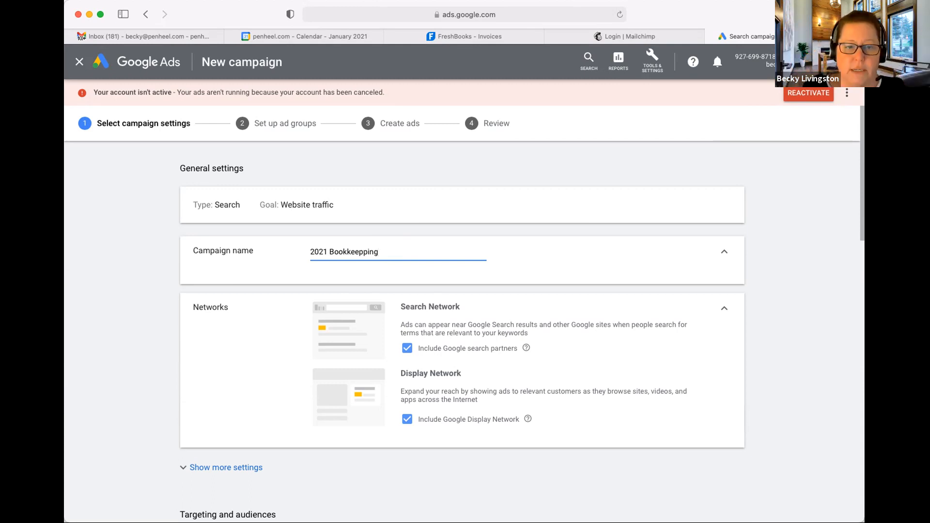
Try excluding the Google Display Network from the campaign's networks and include it again
scroll(462, 339, "down", 1)
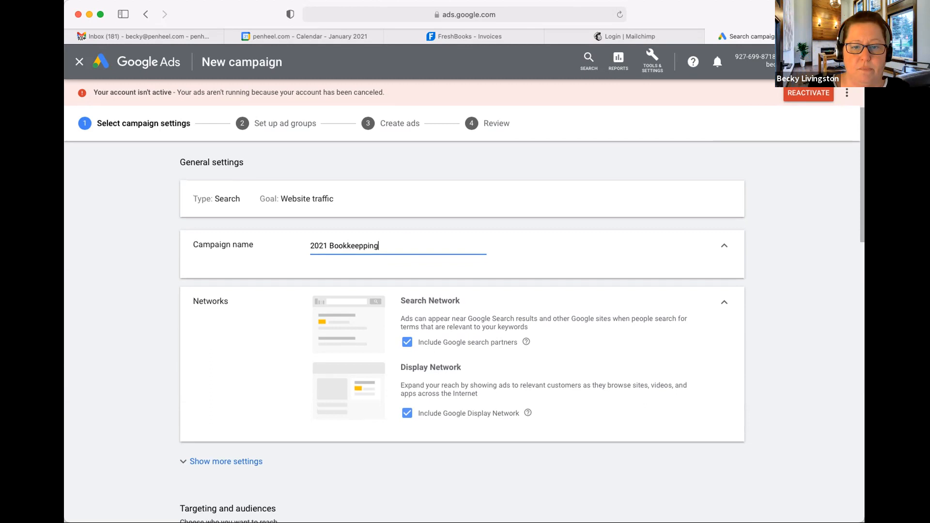
scroll(462, 332, "down", 5)
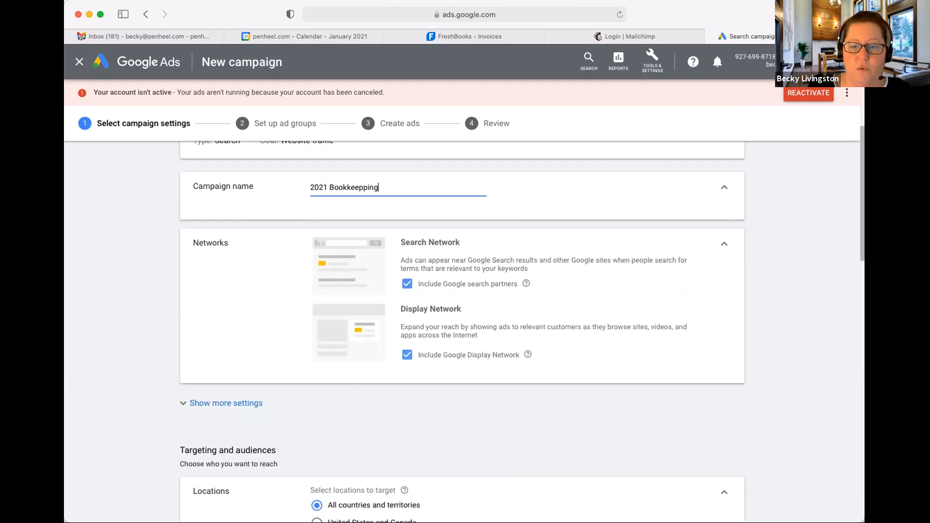
left_click(407, 355)
left_click_drag(437, 370, 664, 370)
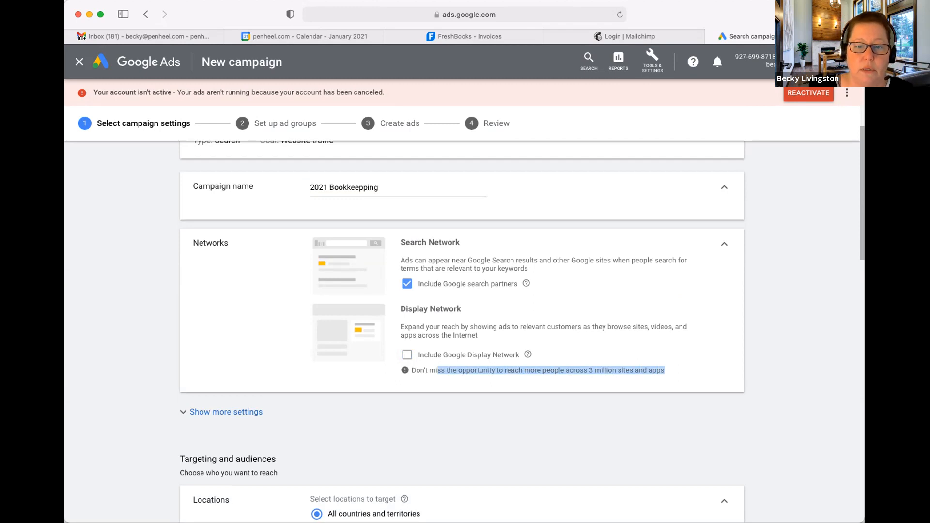
left_click(407, 355)
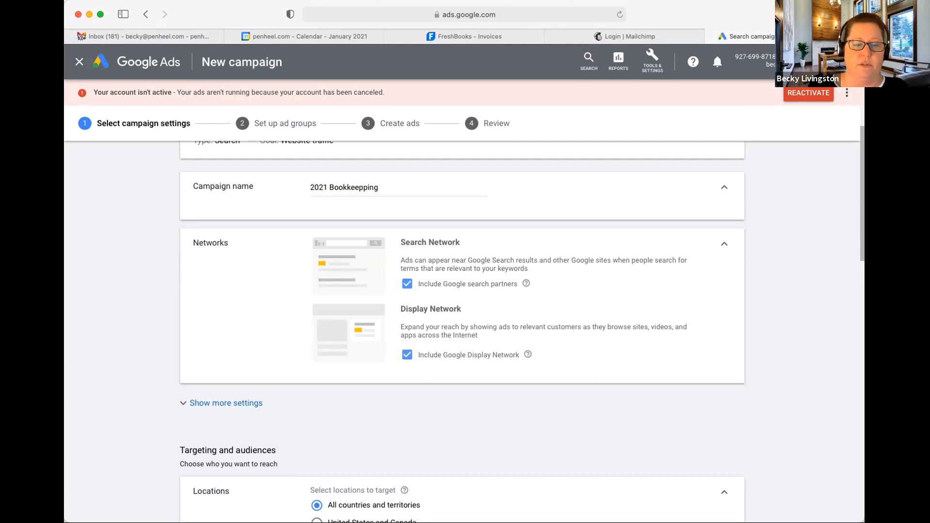
In the additional campaign settings, set the start date to Feb 1, 2021 and the end date to Feb 28, 2021
scroll(462, 334, "down", 1)
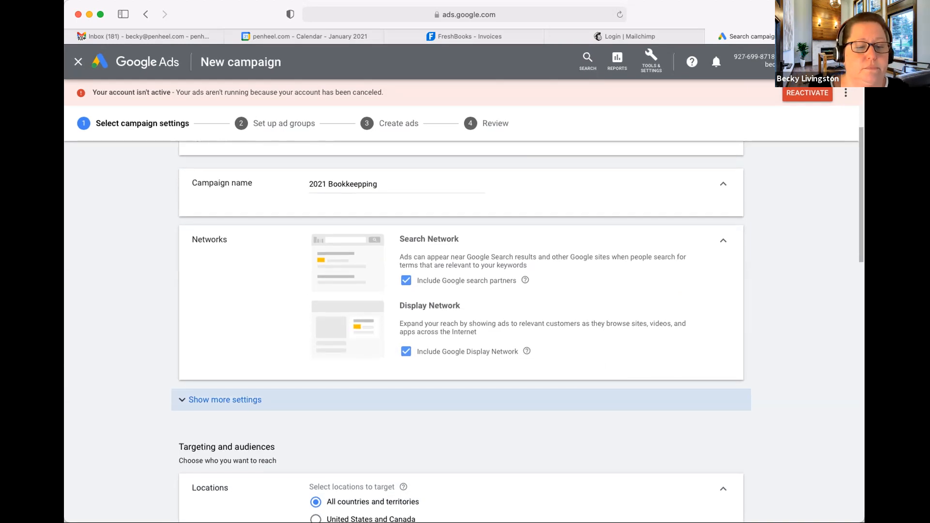
left_click(224, 400)
scroll(461, 332, "down", 5)
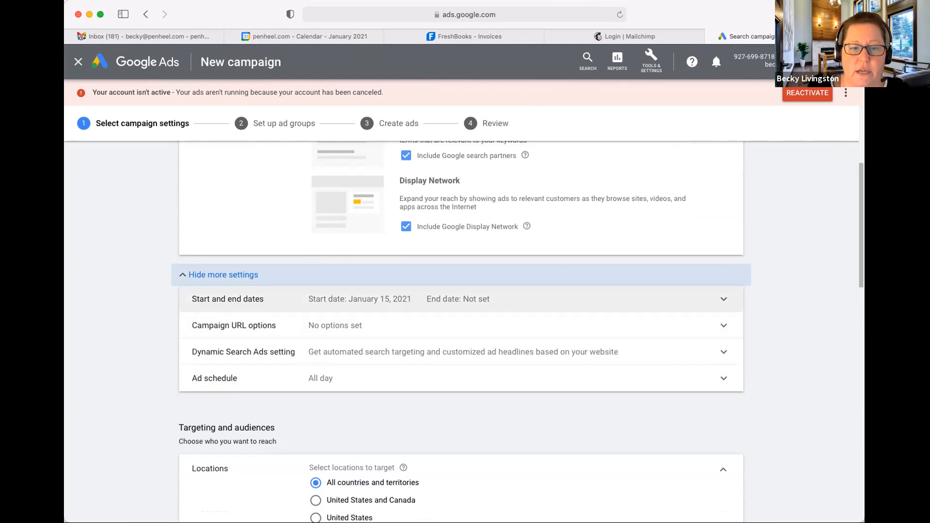
left_click(227, 299)
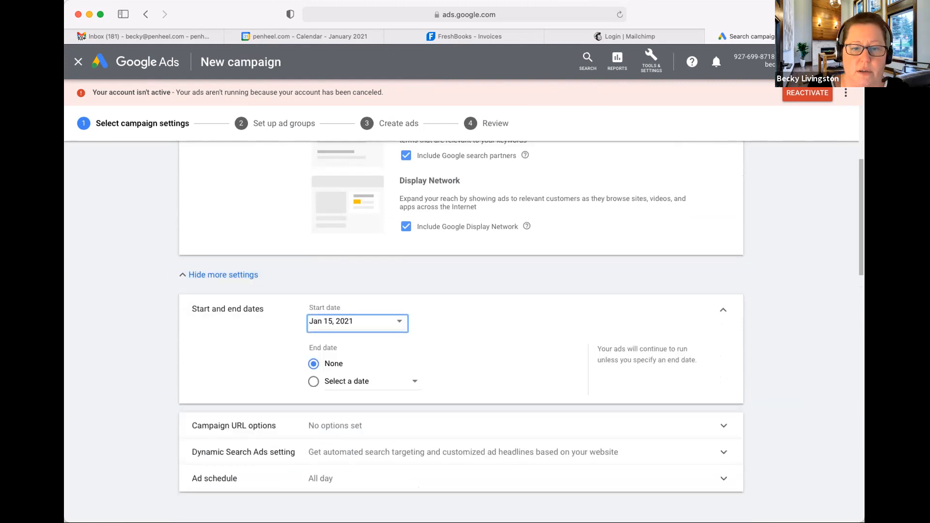
left_click(358, 322)
scroll(380, 462, "down", 4)
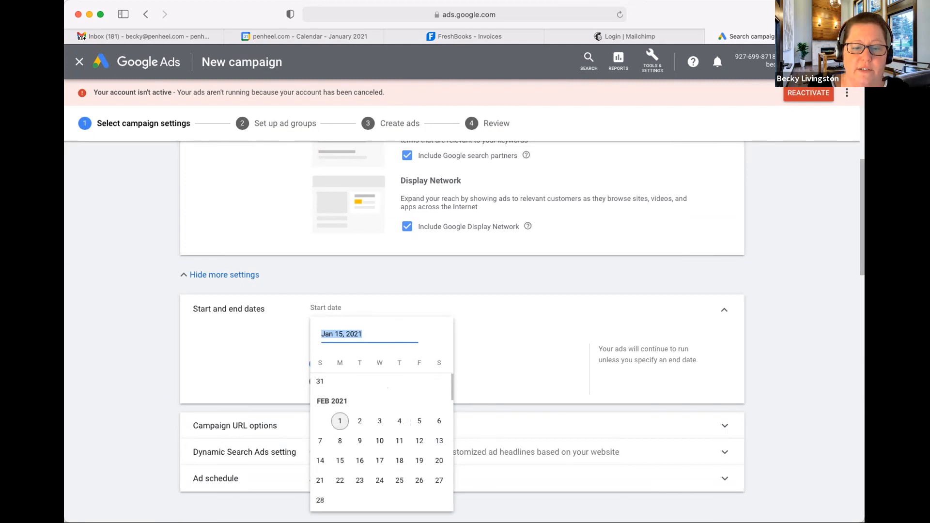
left_click(339, 420)
left_click(359, 381)
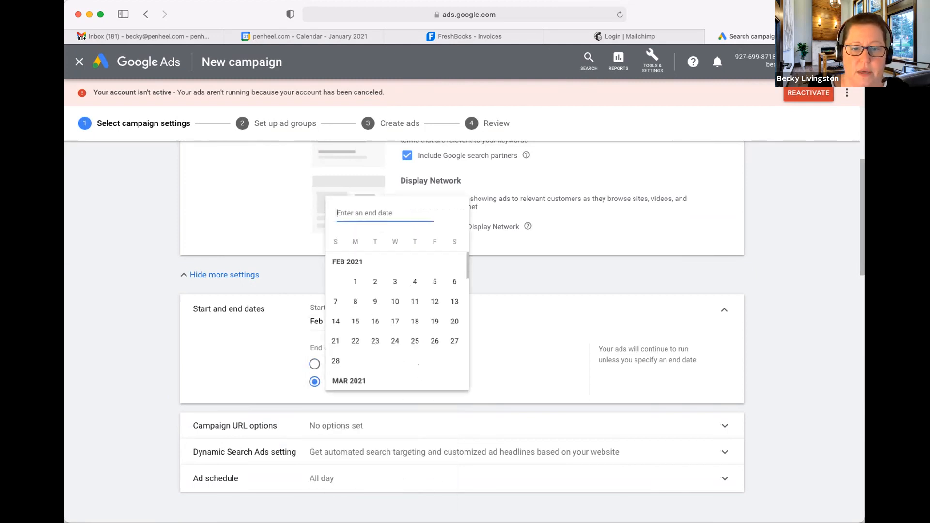
left_click(335, 361)
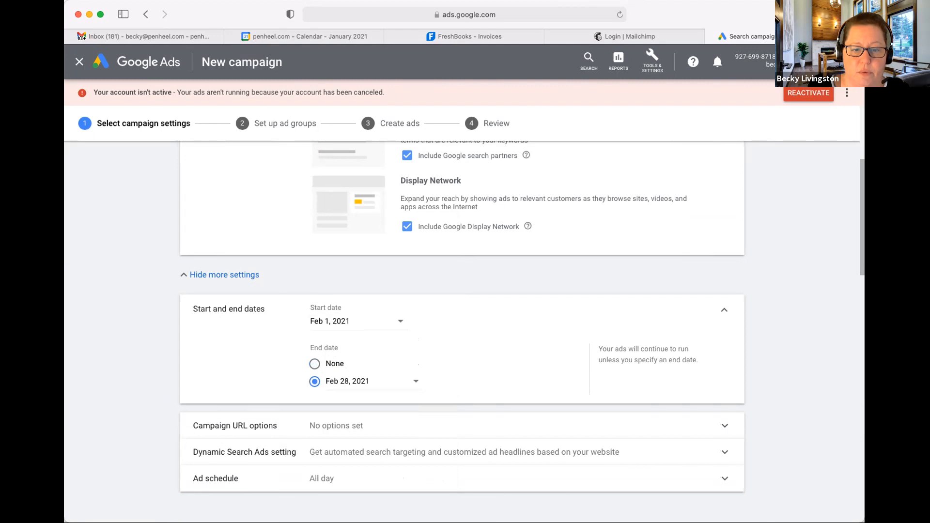
Set the ad schedule to Mondays - Fridays with a start time of 07:00
scroll(460, 329, "down", 3)
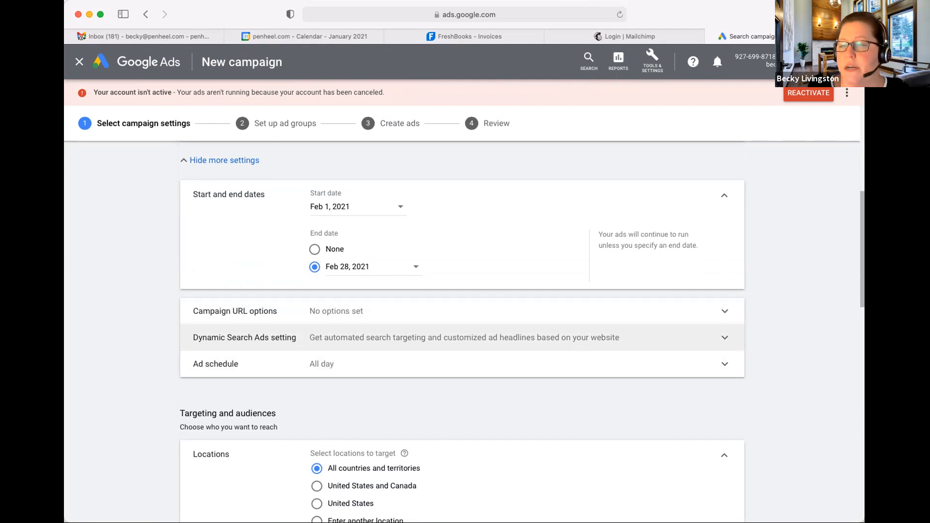
scroll(460, 334, "down", 1)
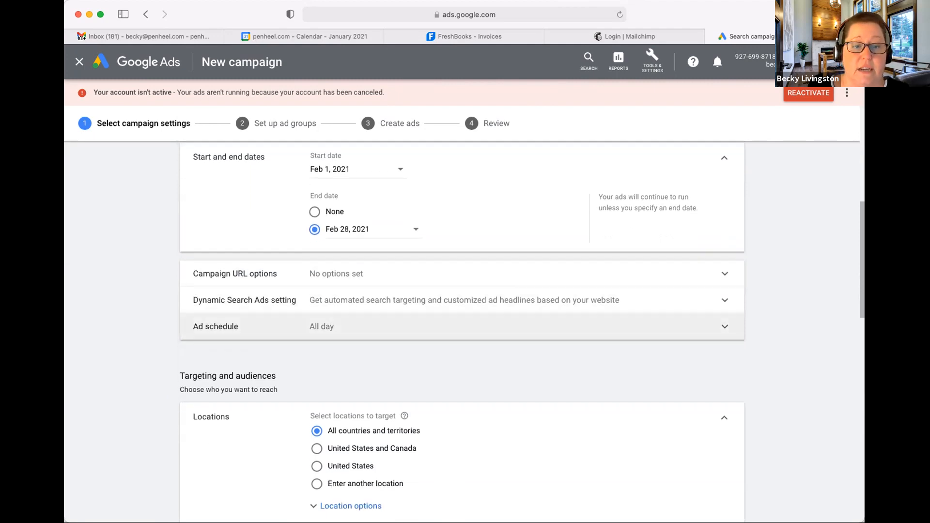
left_click(460, 327)
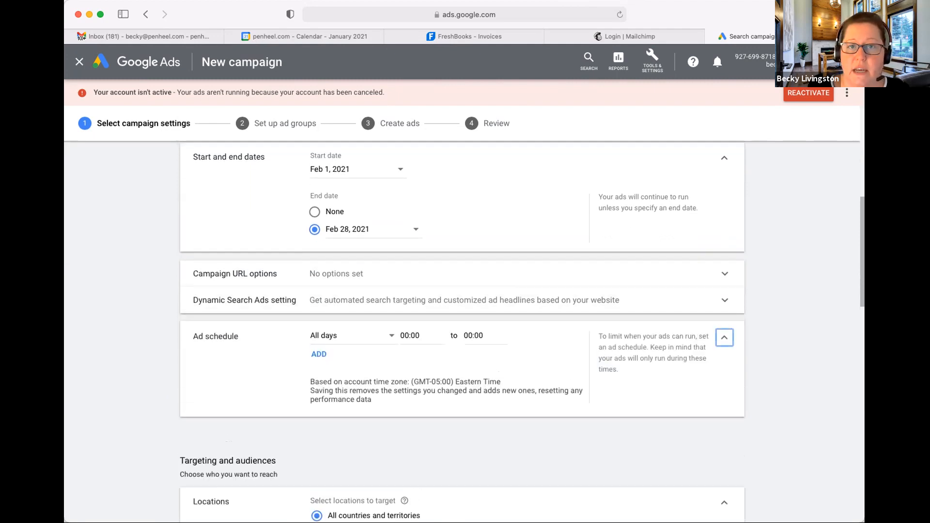
scroll(460, 326, "down", 2)
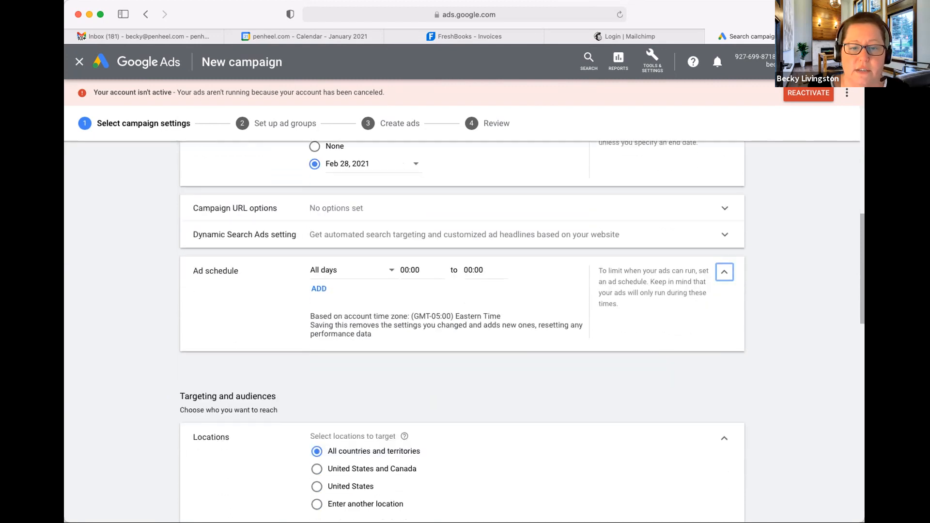
left_click(349, 270)
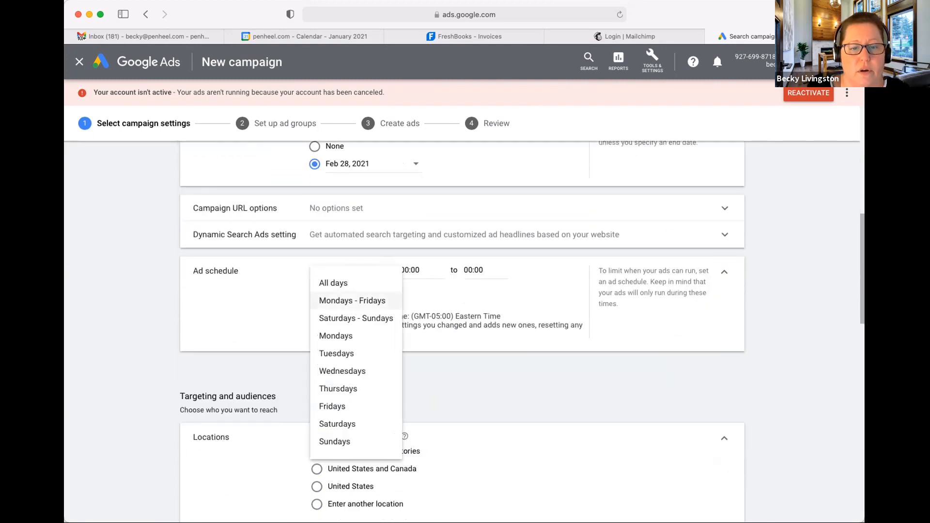
left_click(352, 300)
scroll(419, 294, "down", 7)
scroll(418, 339, "down", 4)
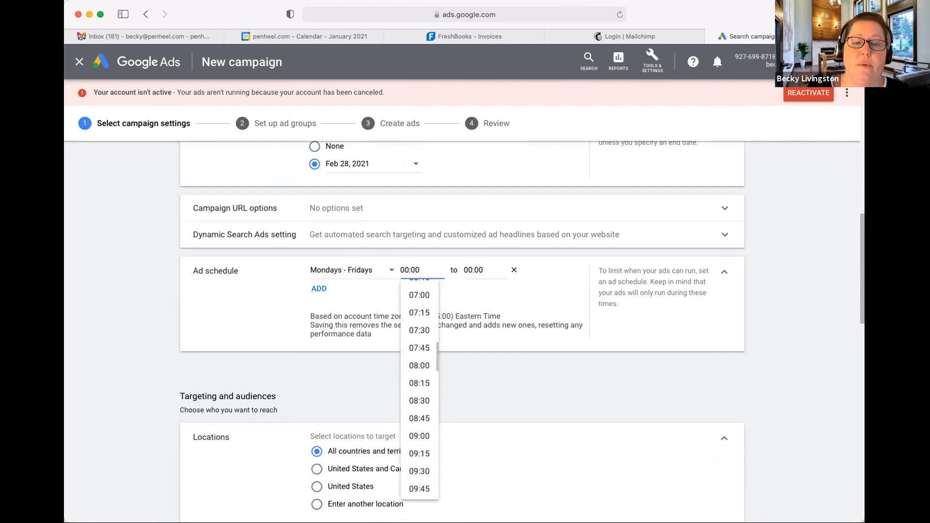
left_click(419, 294)
Set the end time of the Mondays - Fridays ad schedule to 19:00
left_click(484, 270)
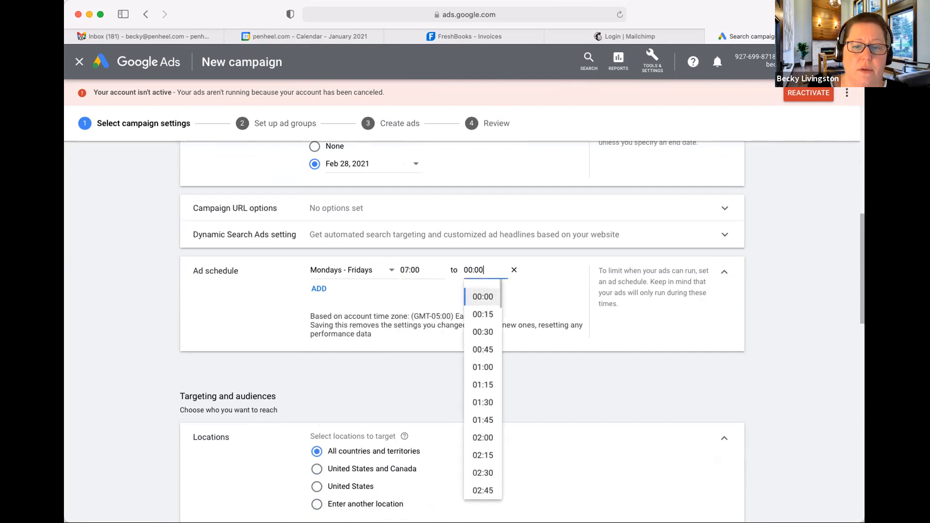
scroll(483, 388, "down", 5)
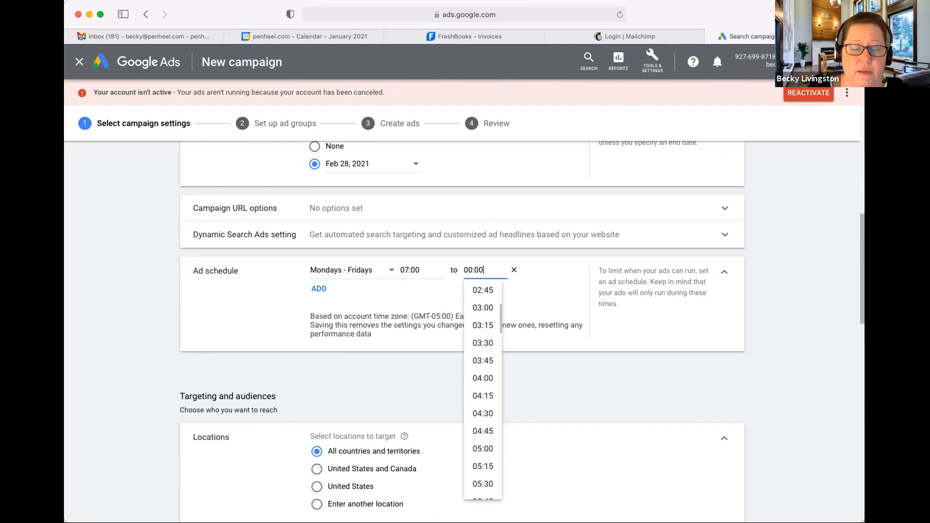
scroll(483, 337, "down", 4)
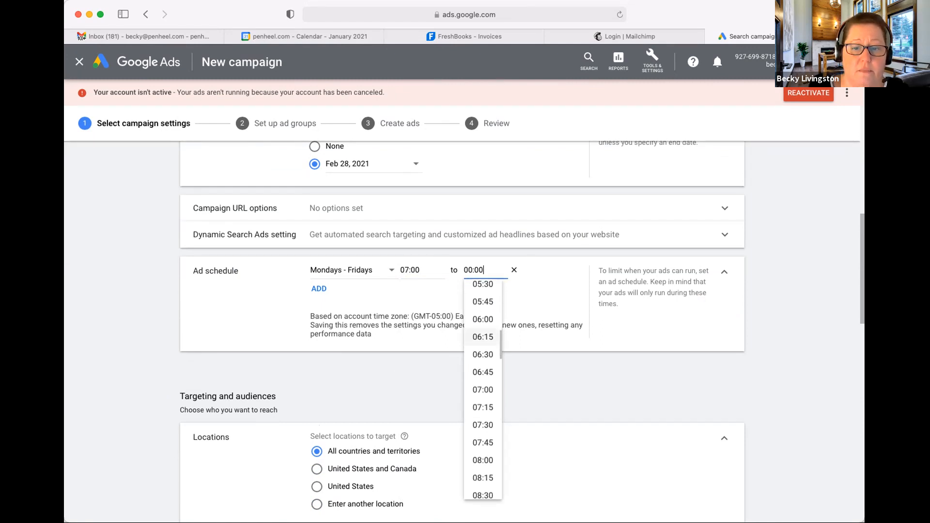
scroll(483, 388, "down", 6)
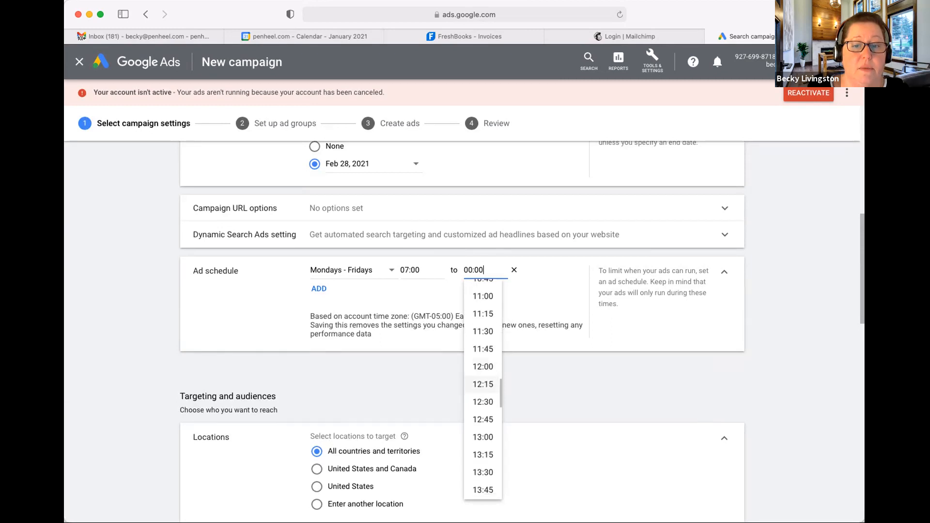
scroll(483, 462, "up", 3)
scroll(483, 364, "down", 10)
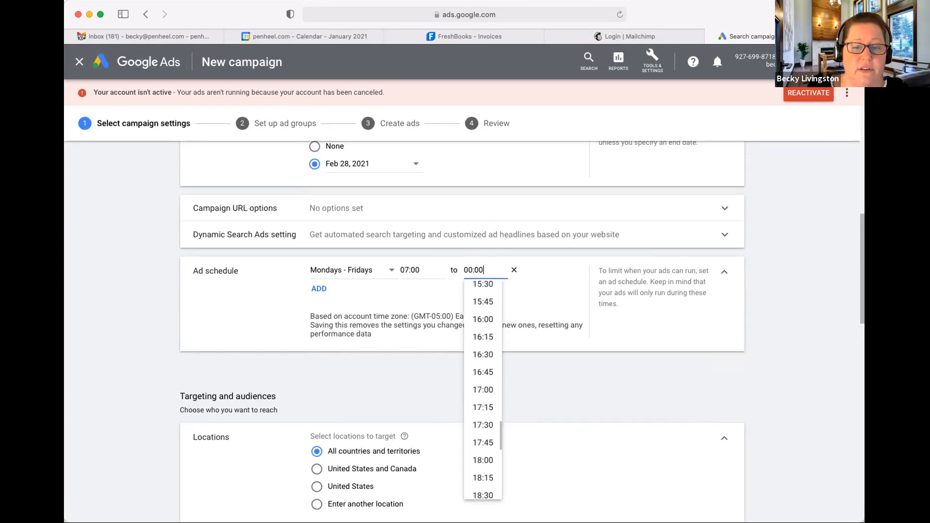
scroll(483, 365, "down", 1)
scroll(483, 366, "down", 4)
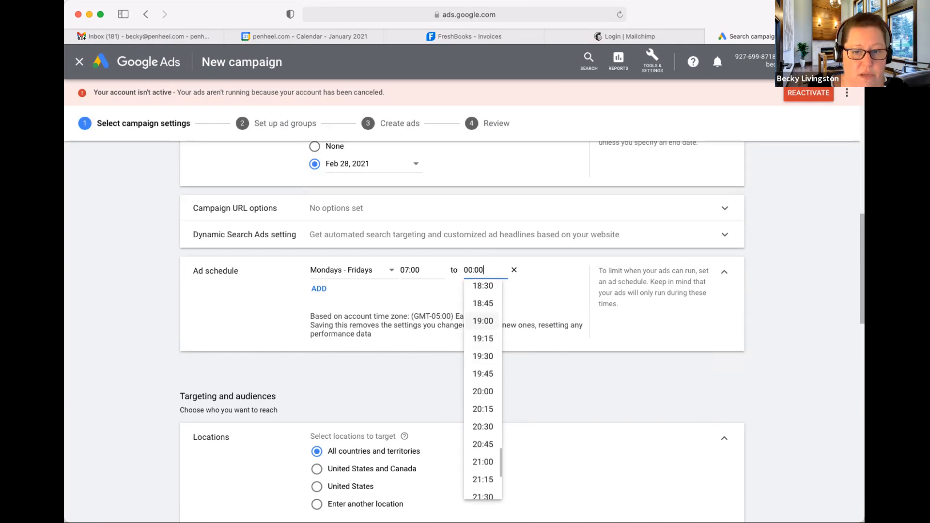
left_click(483, 320)
left_click(483, 321)
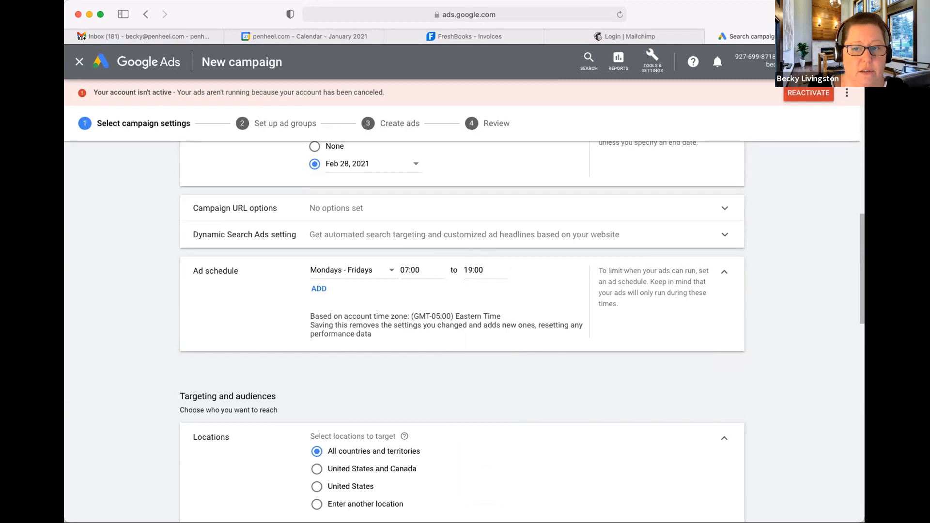
Under Locations, enter another location and target the city of Boston, Massachusetts, United States
scroll(462, 329, "down", 5)
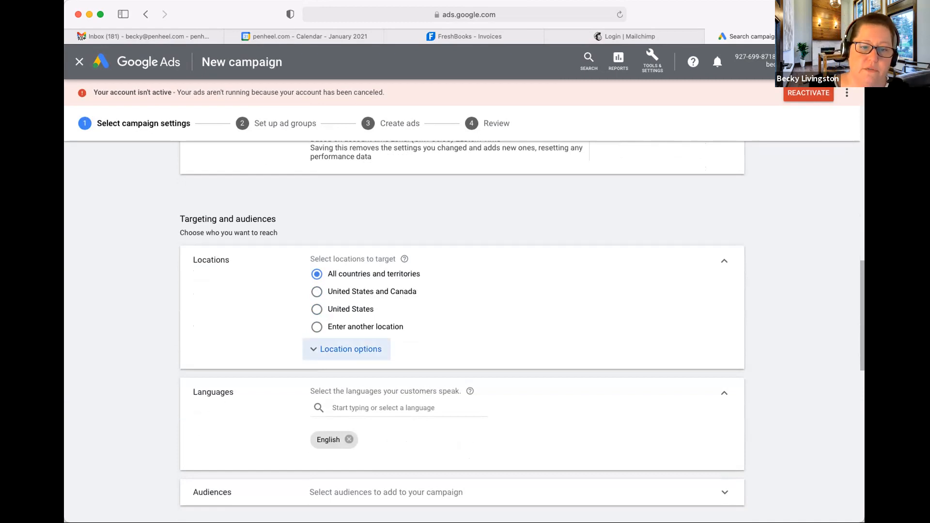
left_click(318, 327)
type("Boston")
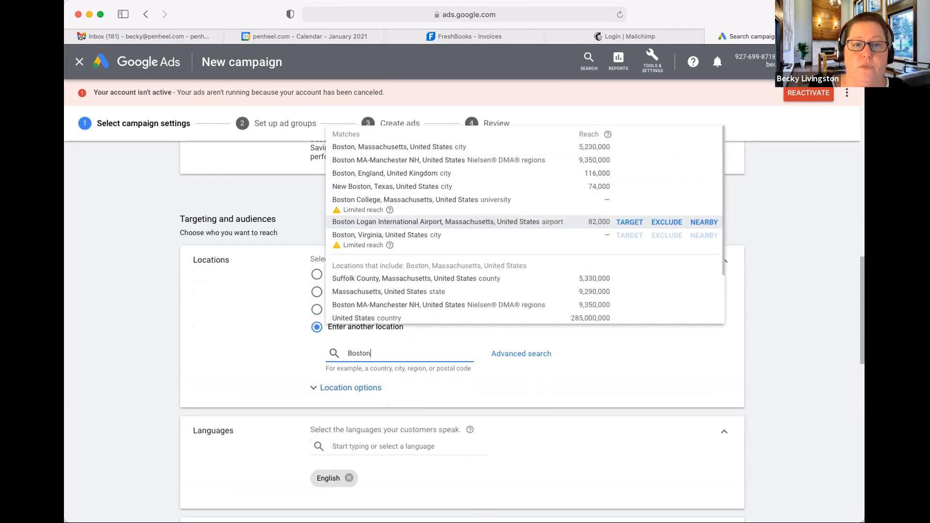
left_click(630, 147)
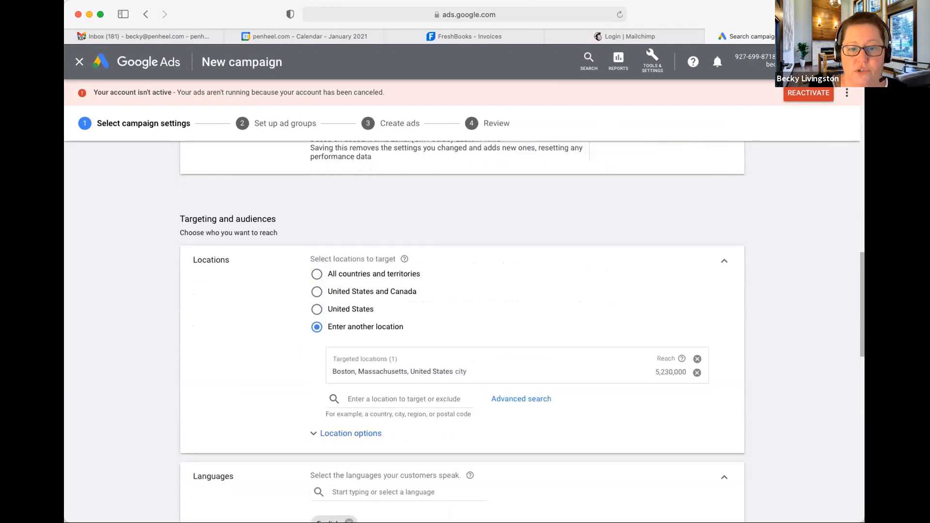
In the location options, try the Presence target and settle on "Search interest: People searching for your targeted locations"
scroll(346, 279, "down", 5)
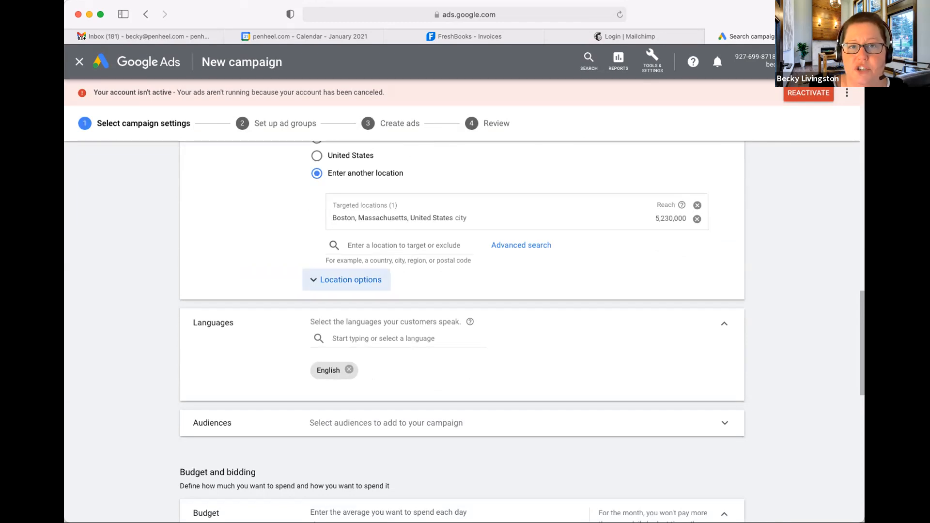
left_click(346, 279)
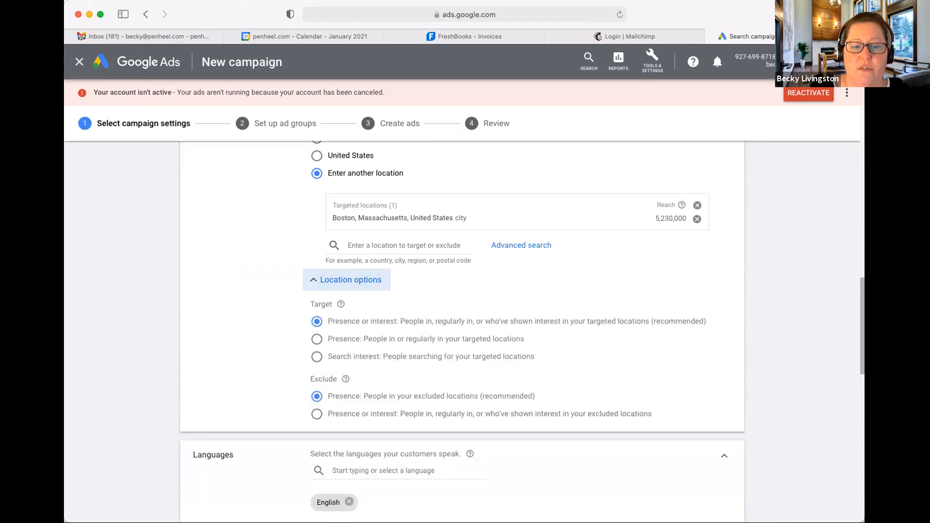
left_click(317, 339)
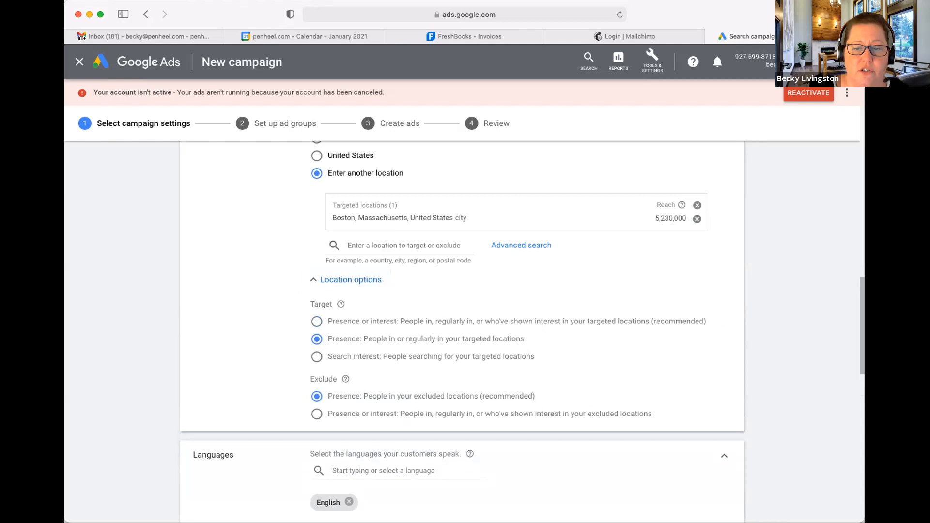
left_click_drag(525, 339, 328, 339)
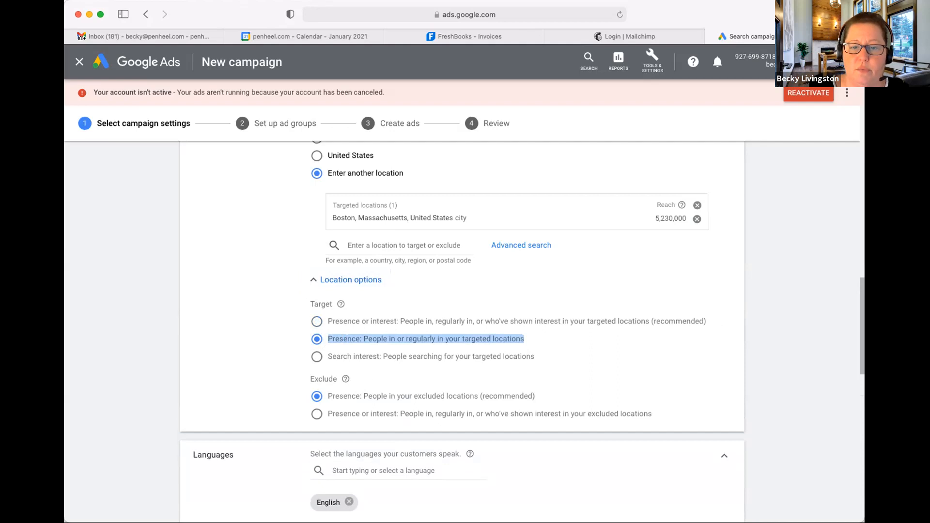
left_click(316, 356)
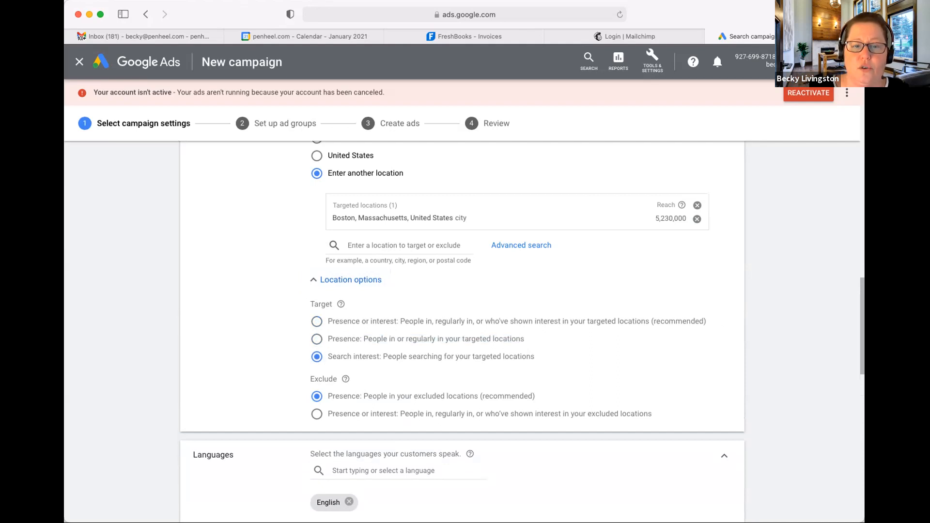
Set the campaign's average daily budget to $25.00
scroll(462, 326, "down", 5)
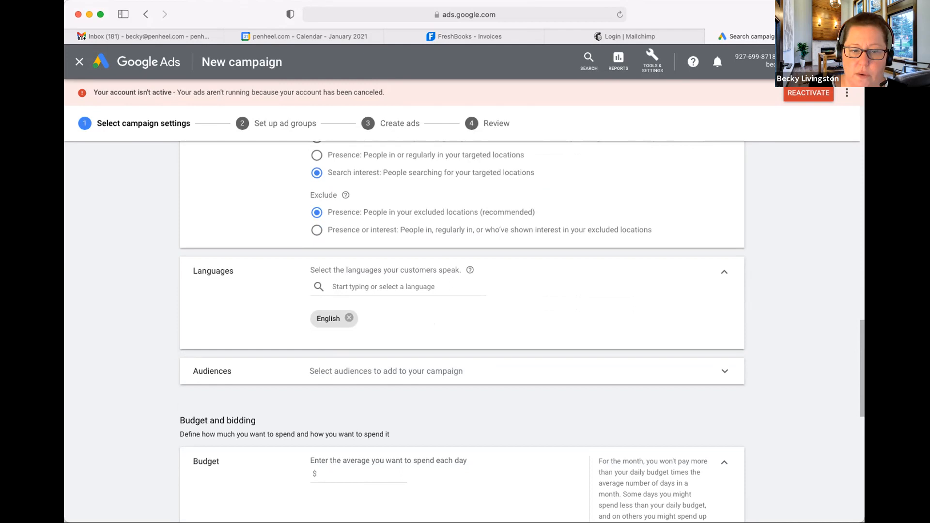
scroll(462, 331, "down", 3)
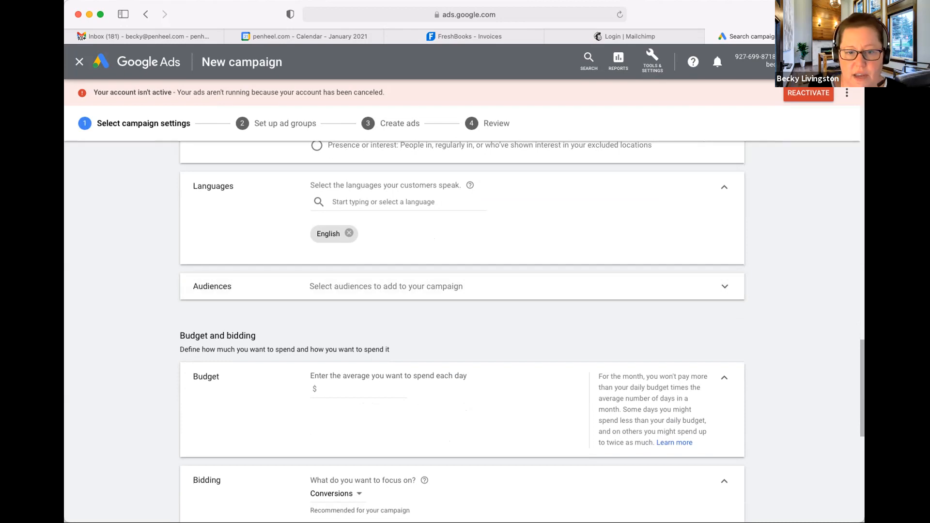
scroll(462, 331, "down", 5)
left_click(321, 246)
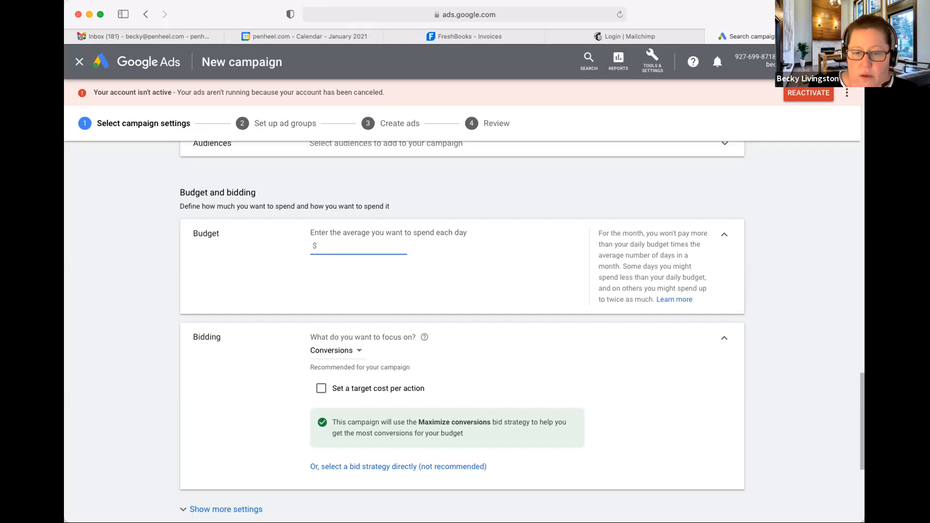
type("20")
key("shift+Left")
key("shift+Left")
key("BackSpace")
type("2")
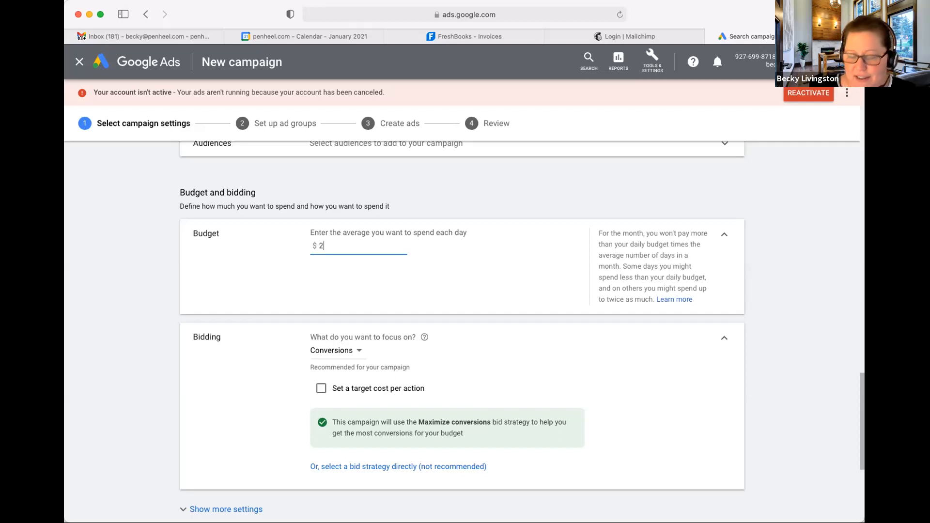
type("5.00")
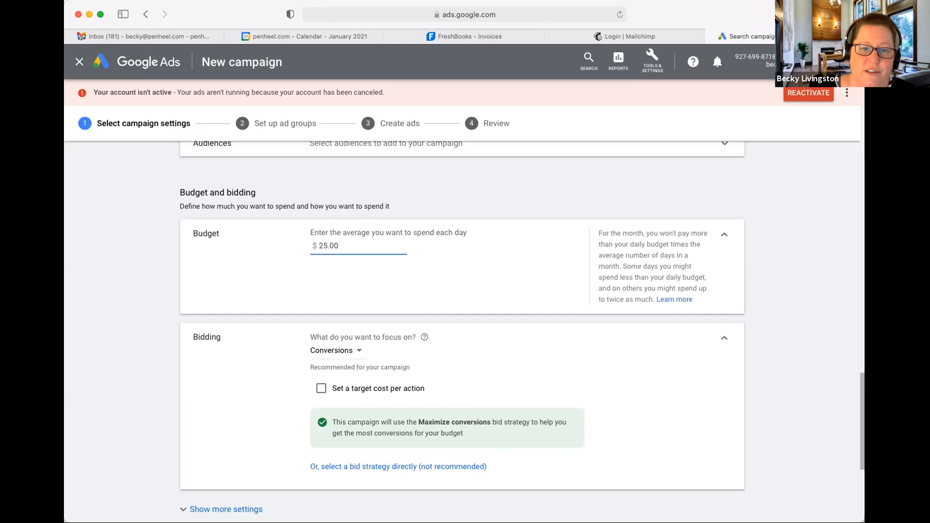
left_click(484, 281)
scroll(485, 281, "right", 1)
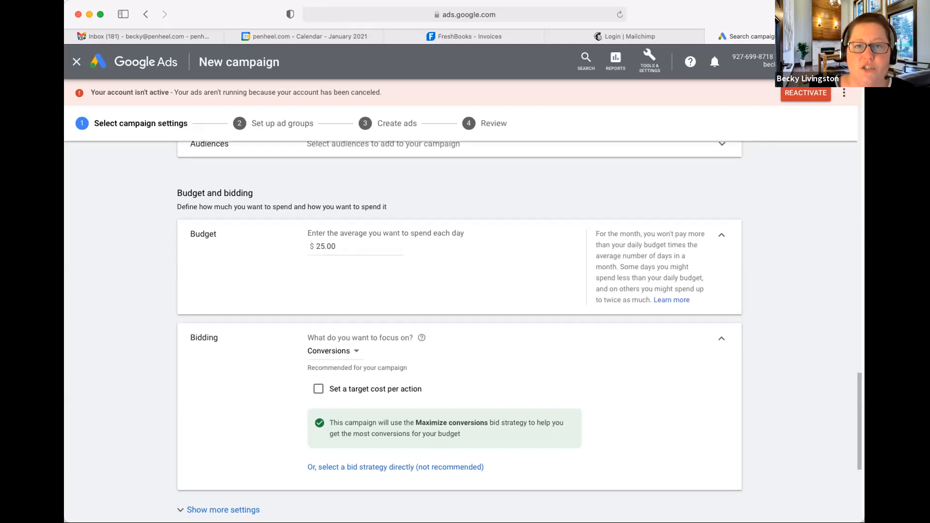
left_click_drag(463, 233, 433, 233)
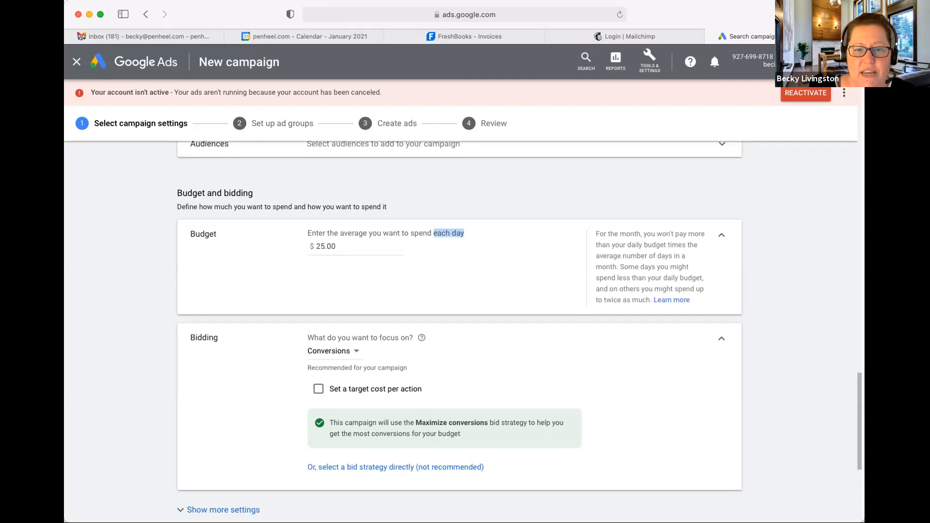
Change the bidding focus to Clicks
scroll(459, 329, "down", 4)
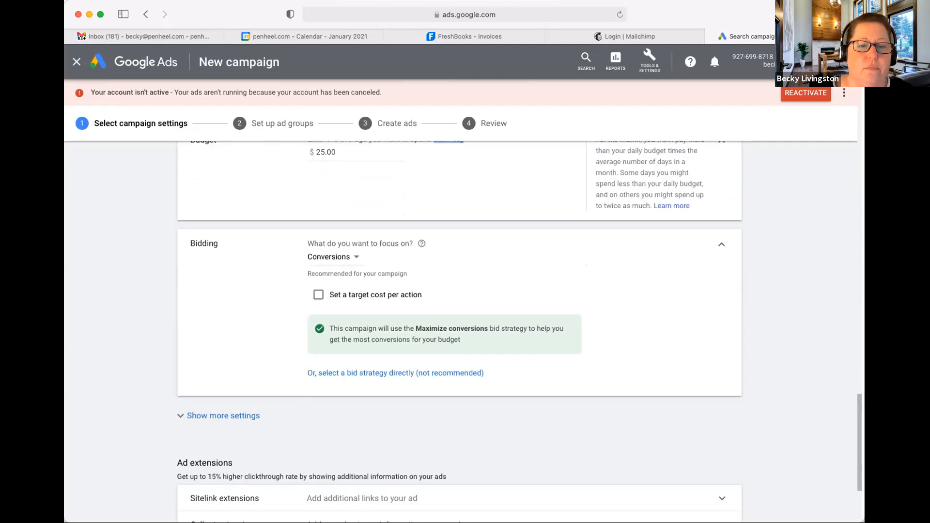
left_click(333, 257)
left_click(328, 319)
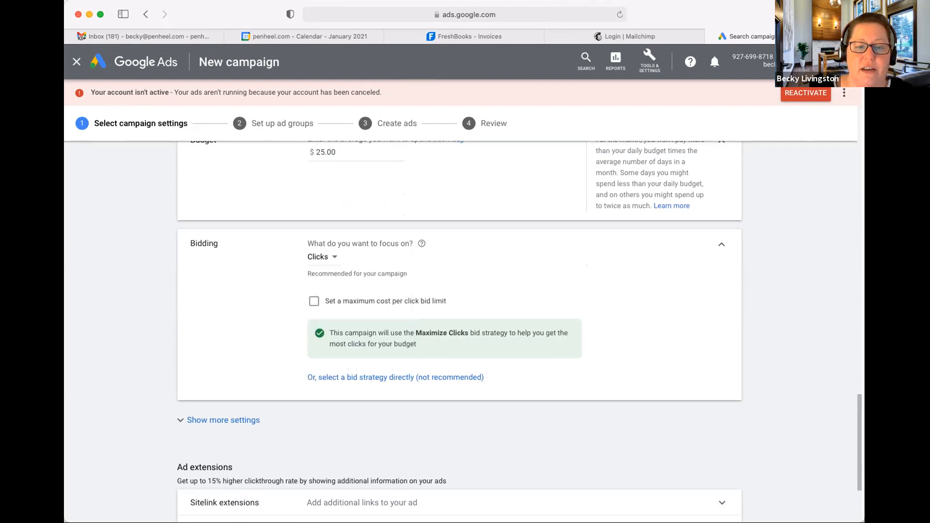
Expand the additional settings below Bidding and examine the ad rotation choices, keeping the current selection
scroll(459, 331, "down", 2)
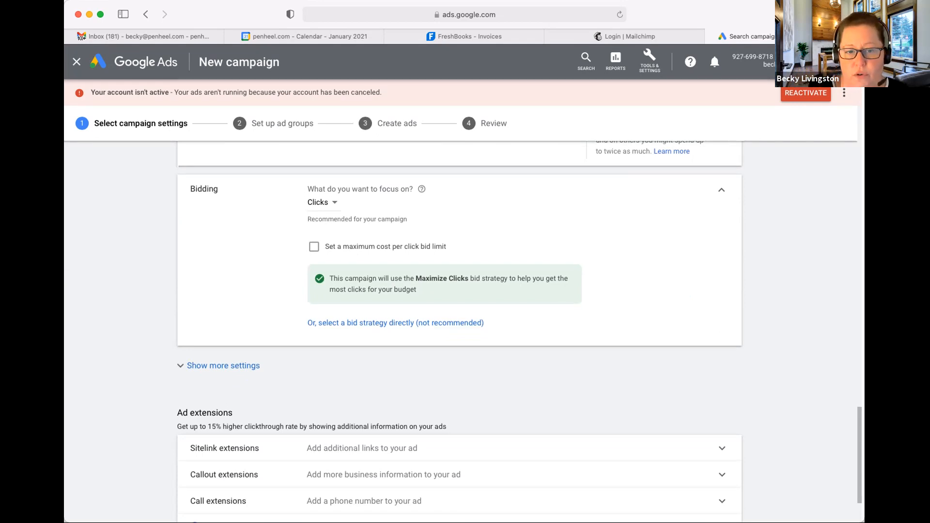
scroll(460, 316, "down", 2)
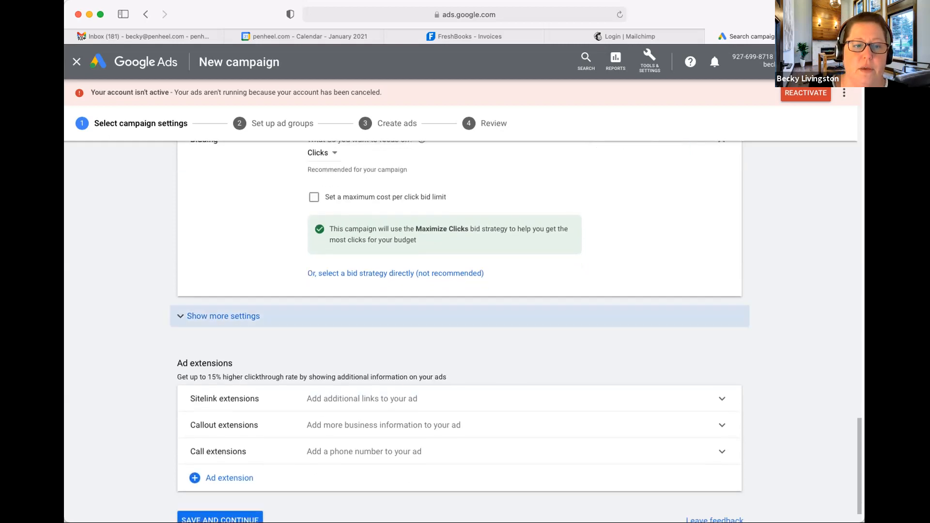
left_click(223, 316)
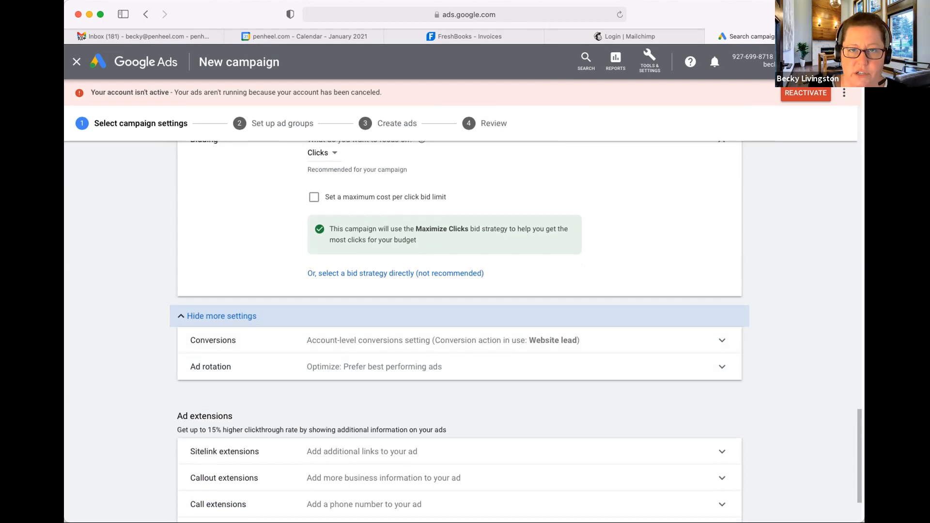
scroll(460, 339, "down", 3)
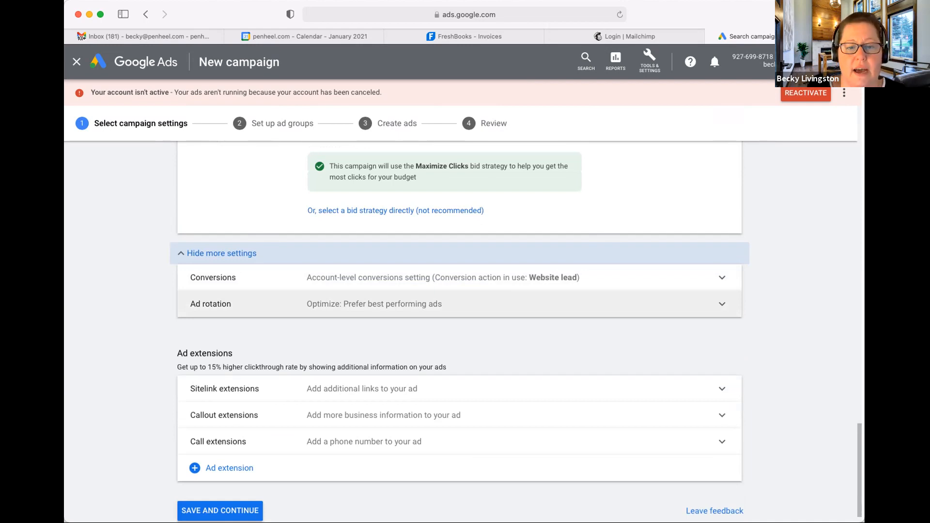
left_click(368, 304)
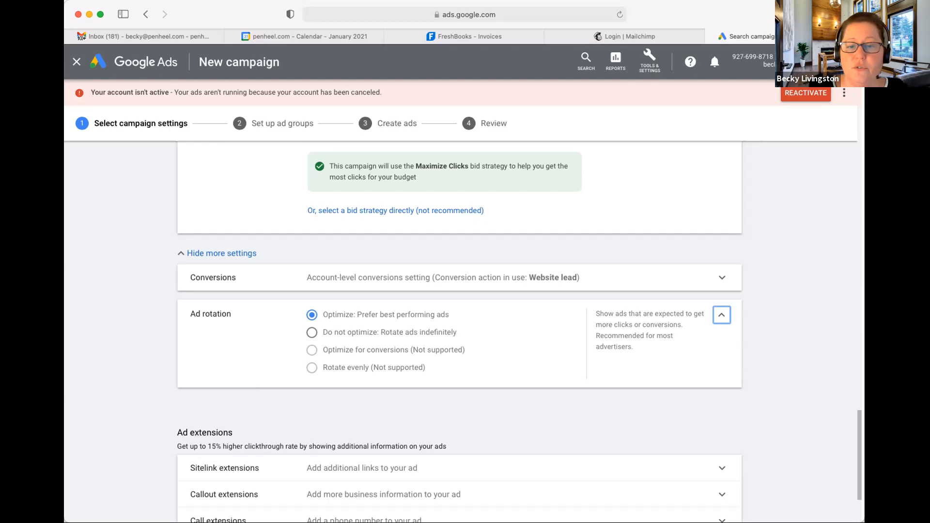
left_click(721, 314)
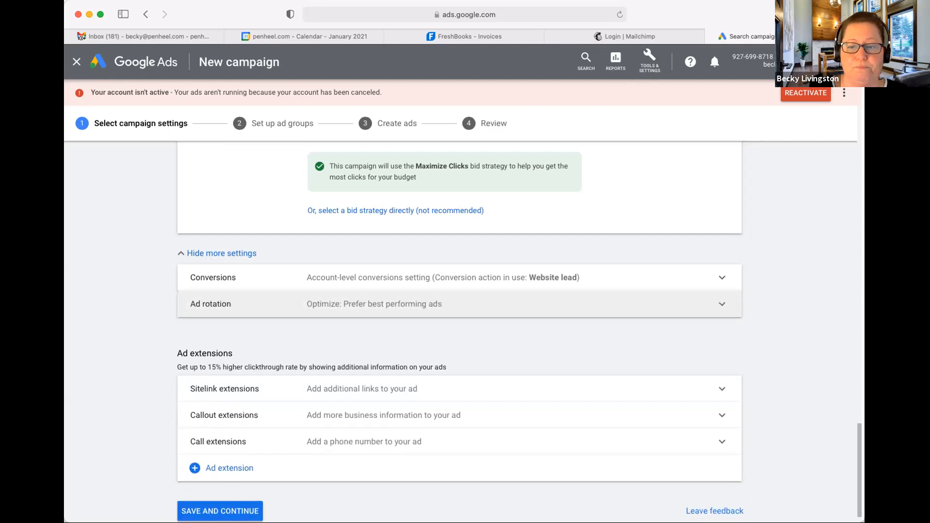
Start a new sitelink extension and set Sitelink 1's text to "Payroll Services"
scroll(722, 315, "down", 1)
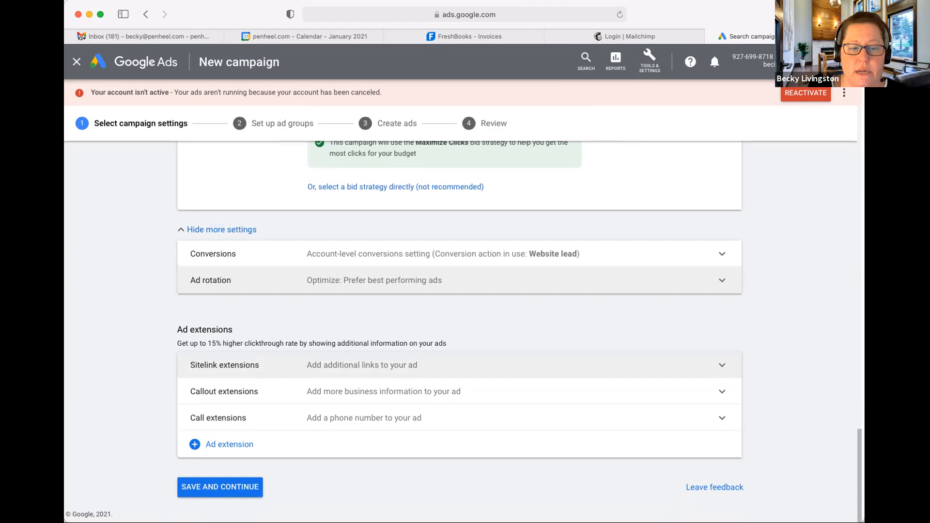
left_click_drag(245, 343, 201, 343)
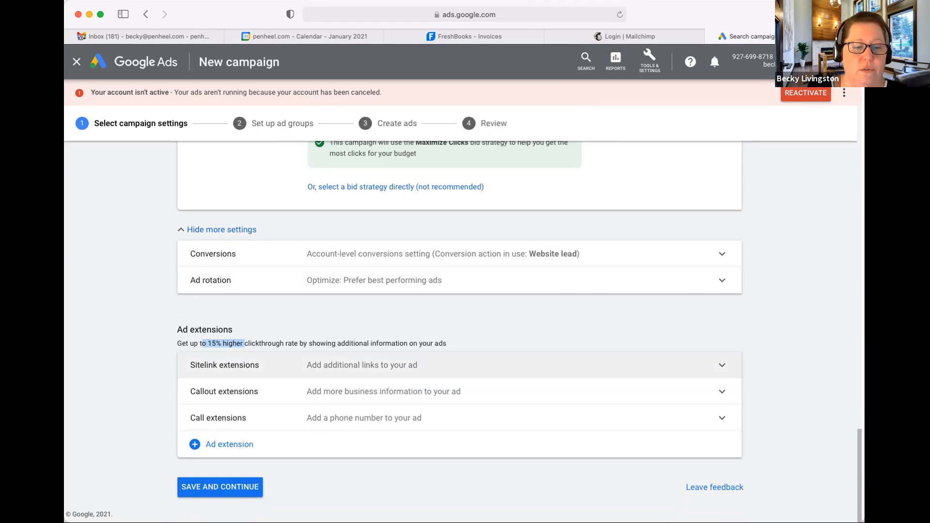
left_click(225, 365)
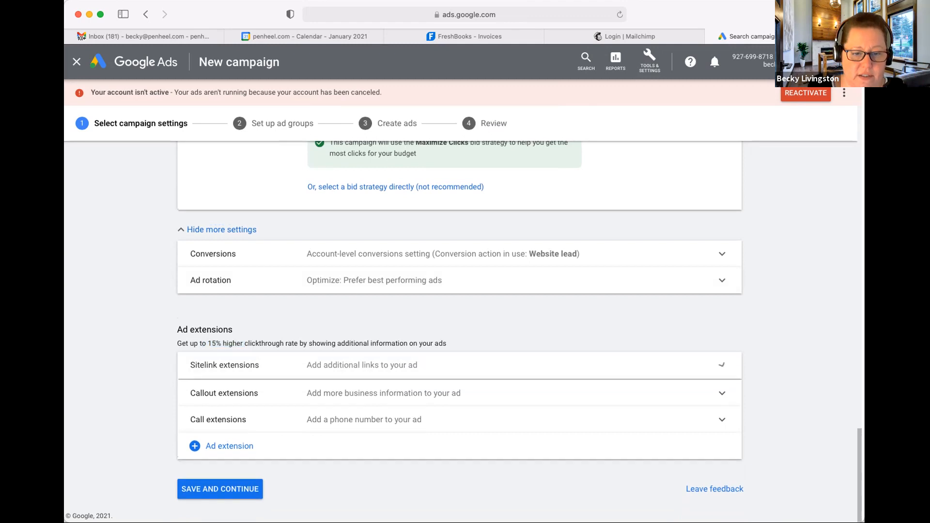
scroll(436, 291, "down", 5)
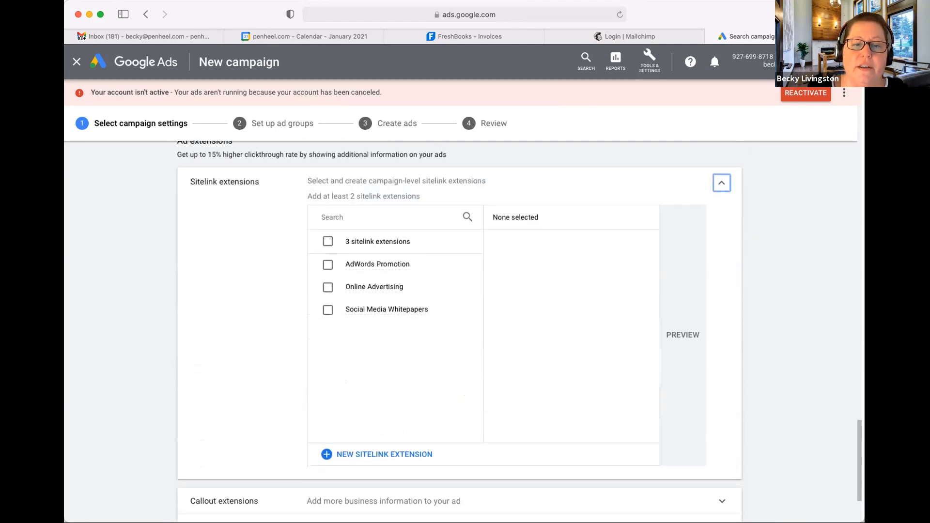
left_click(377, 454)
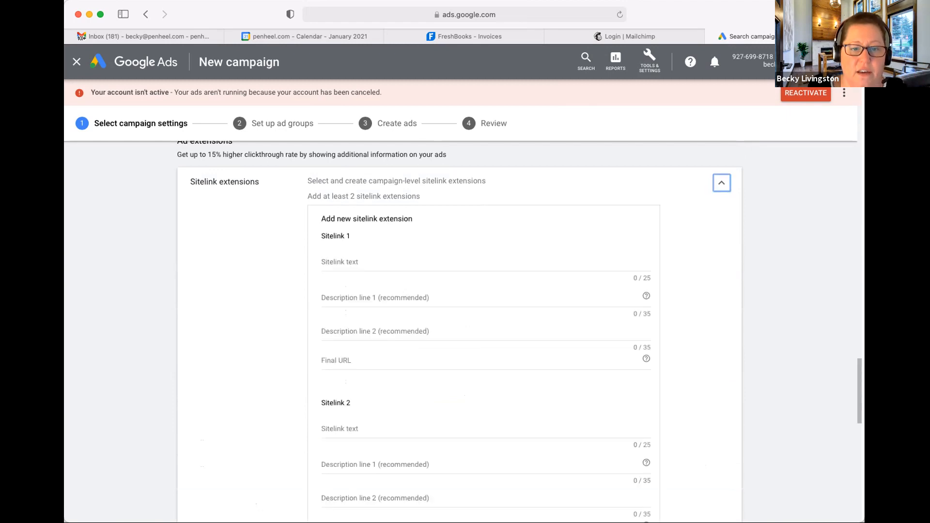
left_click(340, 262)
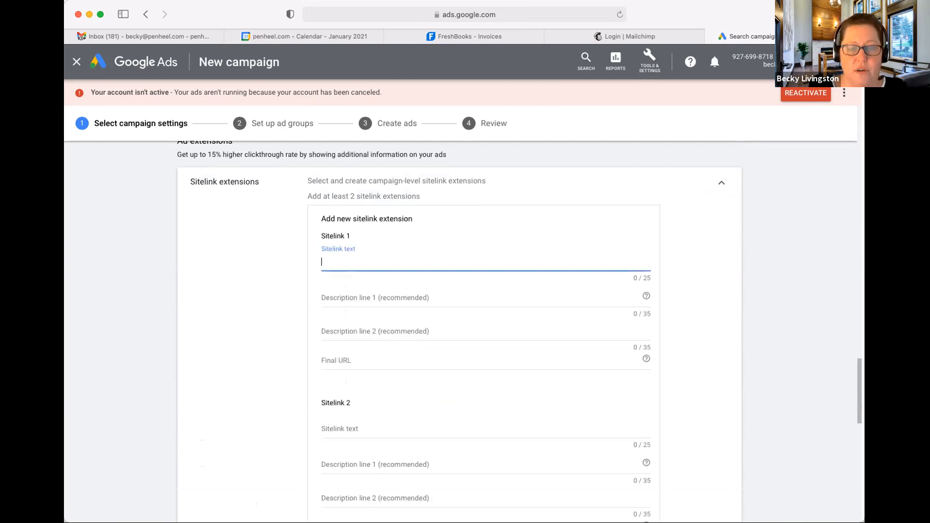
type("Payl")
key("BackSpace")
key("BackSpace")
type("yo")
key("BackSpace")
type("roll ")
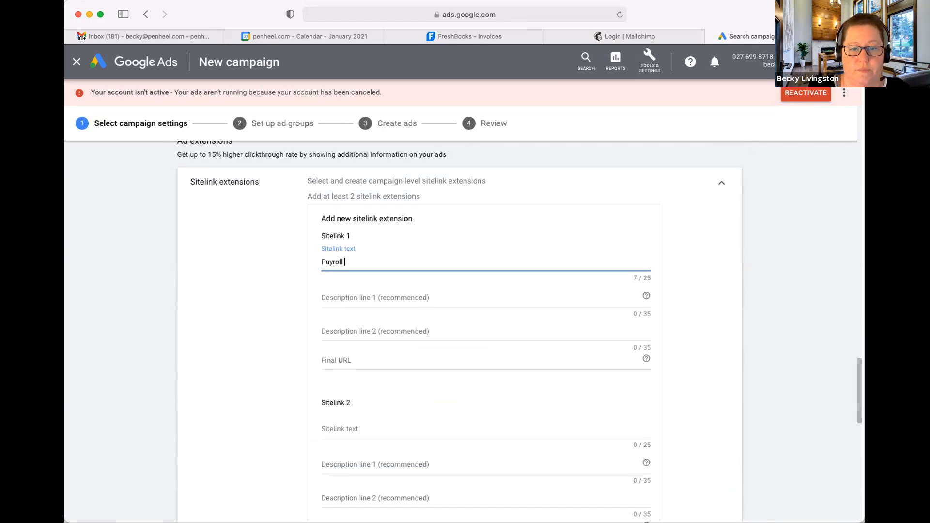
type("Services")
left_click(336, 360)
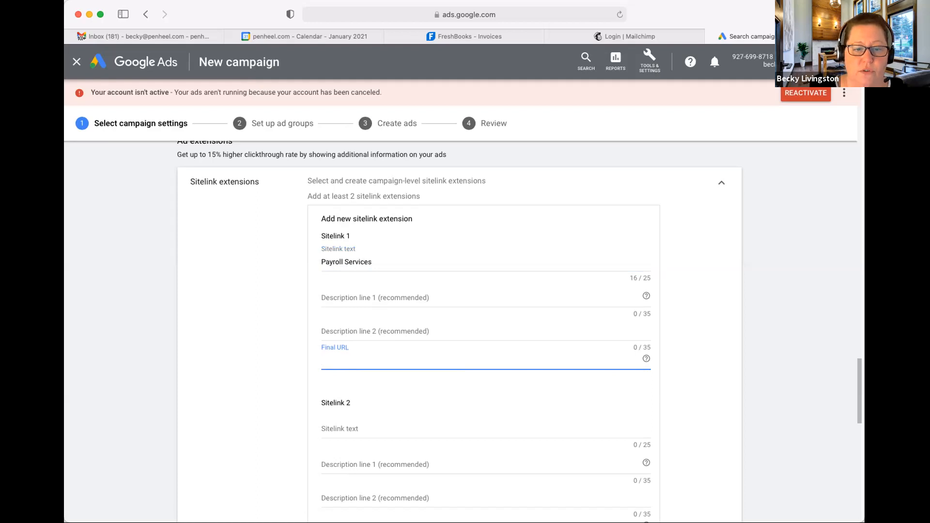
Set Sitelink 2's text to "QuickBooks Pro", leaving its description lines and final URL empty
scroll(459, 330, "down", 3)
left_click(339, 360)
type("Quicn")
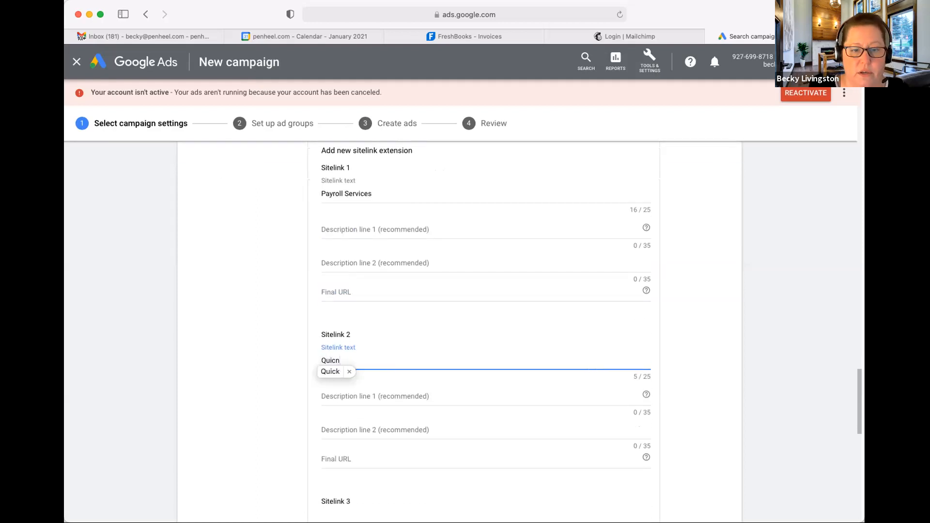
key("BackSpace")
type("kBoo")
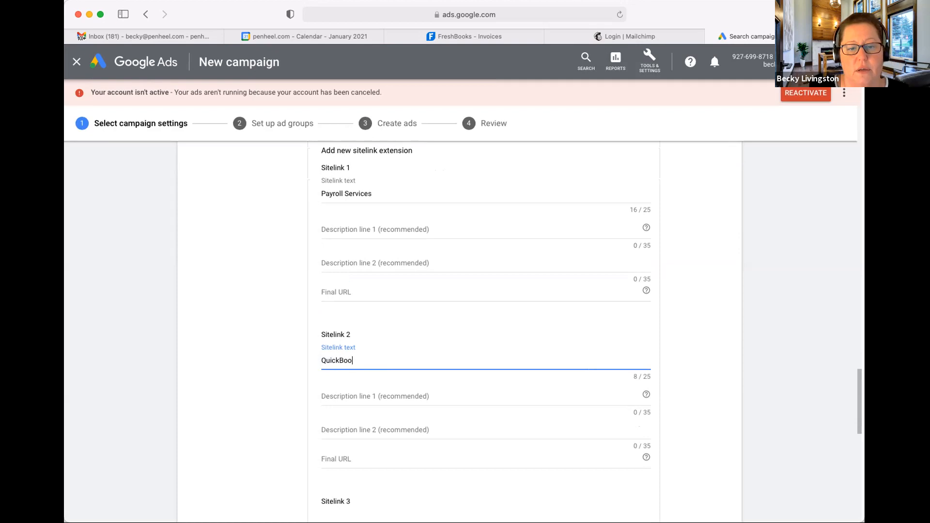
type("ks Pro")
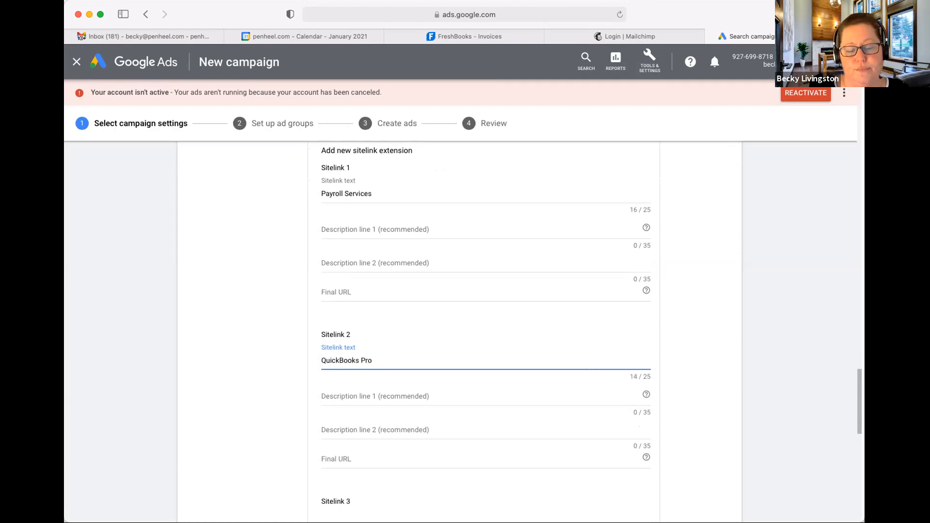
left_click(336, 458)
scroll(336, 458, "down", 5)
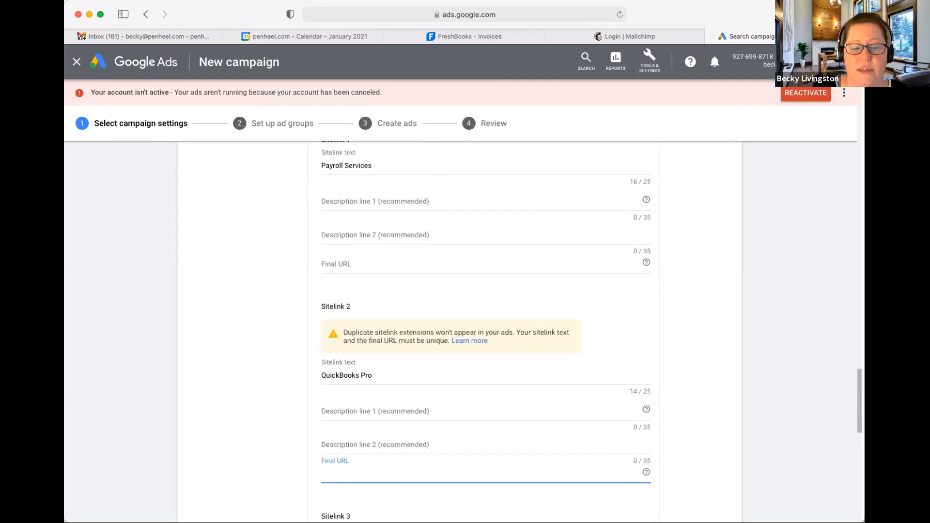
Set Sitelink 3's text to "Contact us", leaving its description lines and final URL empty
left_click(337, 427)
left_click(339, 328)
type("Contact us")
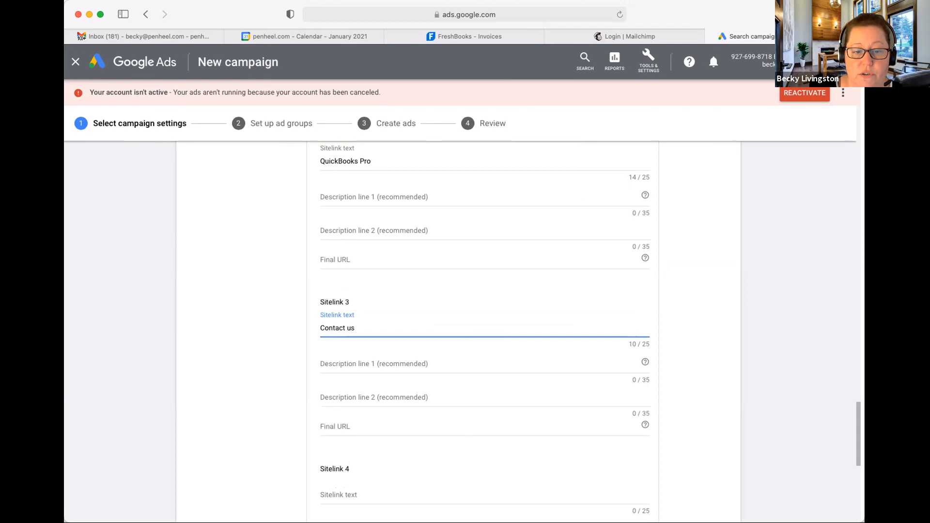
left_click(338, 427)
key("Tab")
Discard the new sitelink entries without saving and collapse the sitelink extensions section
scroll(485, 329, "down", 10)
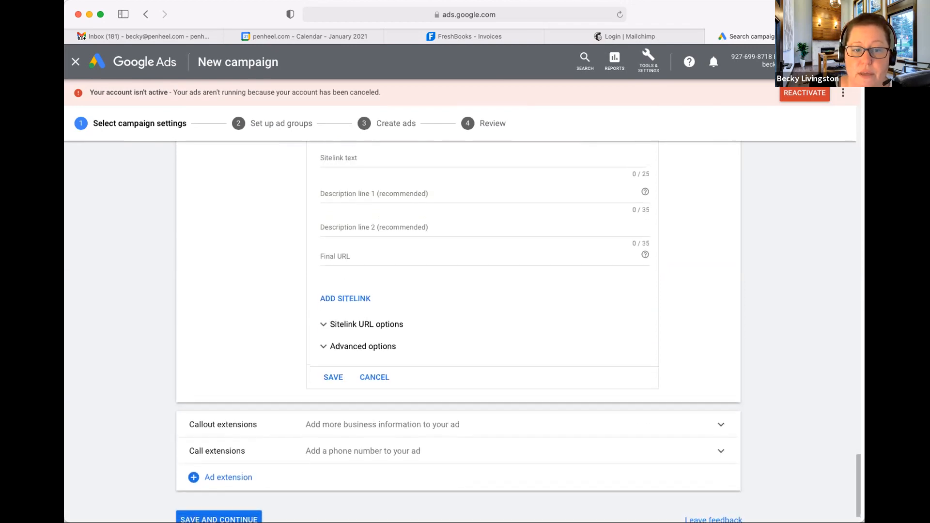
scroll(343, 350, "up", 1)
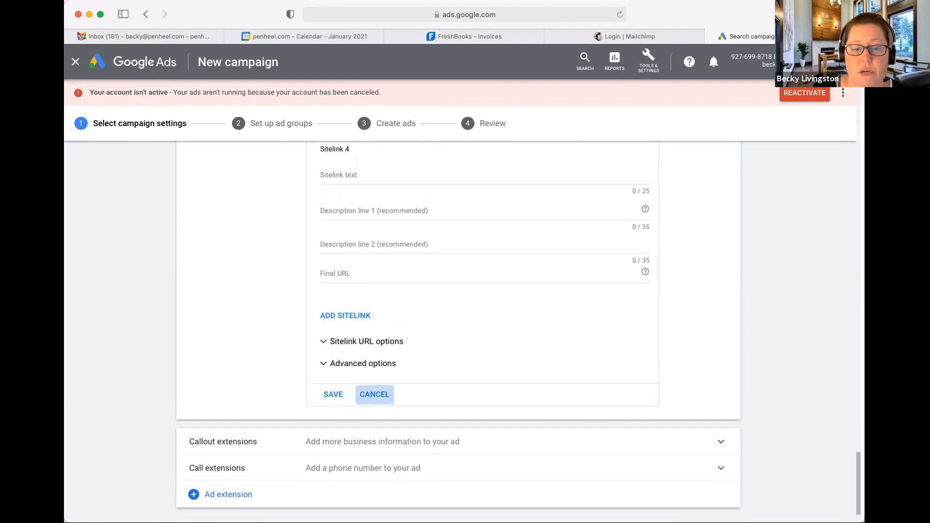
left_click(374, 395)
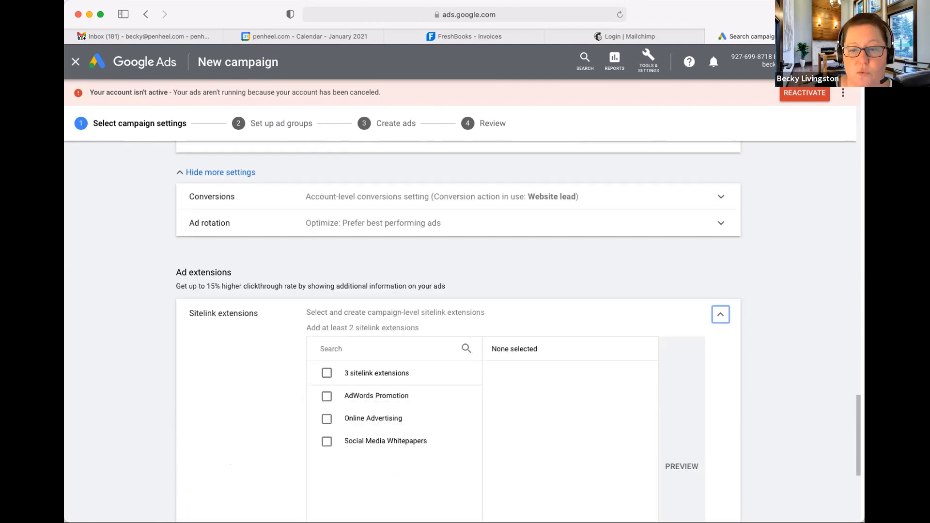
left_click(720, 314)
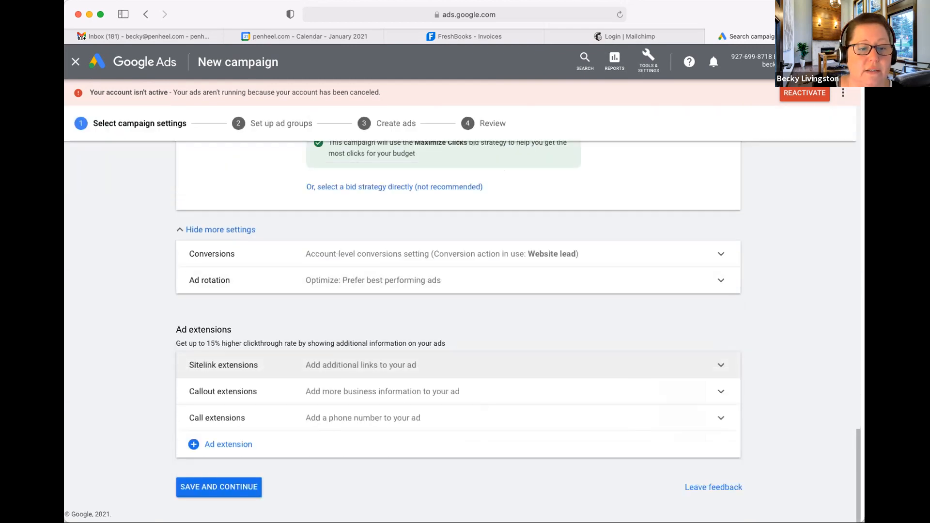
Start a new callout extension and set Callout text 1 to "35 Years In Biz"
left_click(720, 391)
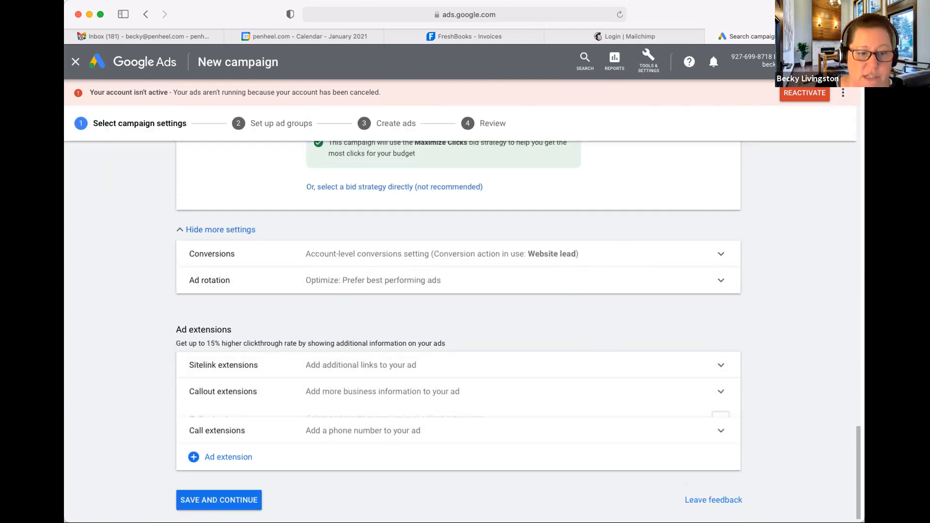
scroll(458, 331, "down", 5)
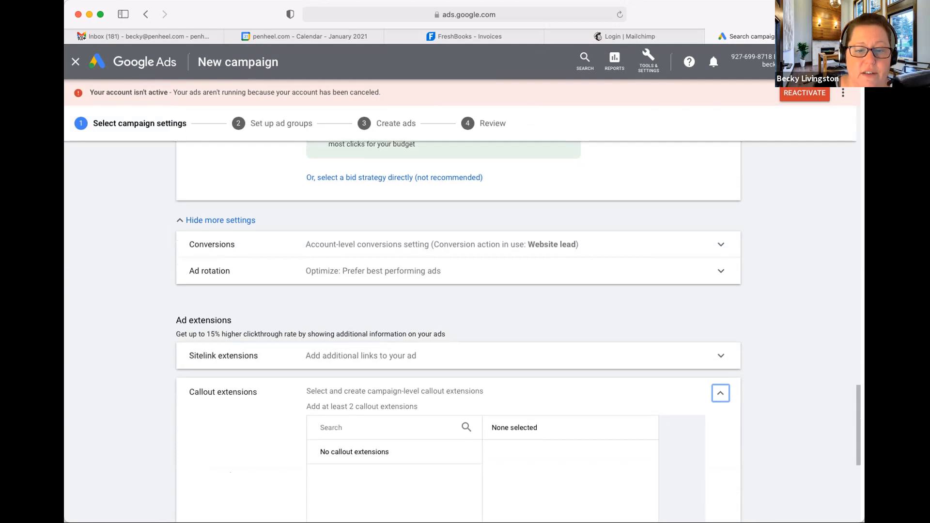
scroll(458, 332, "down", 2)
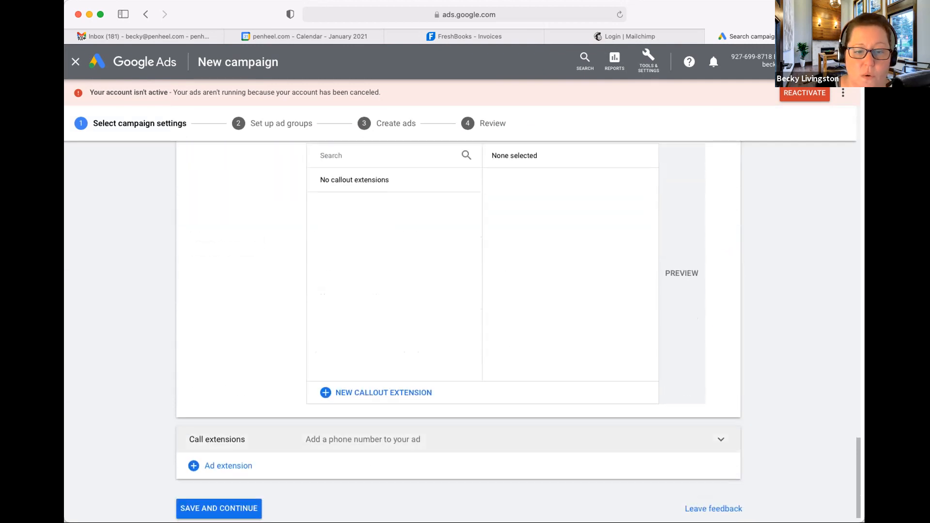
left_click(376, 391)
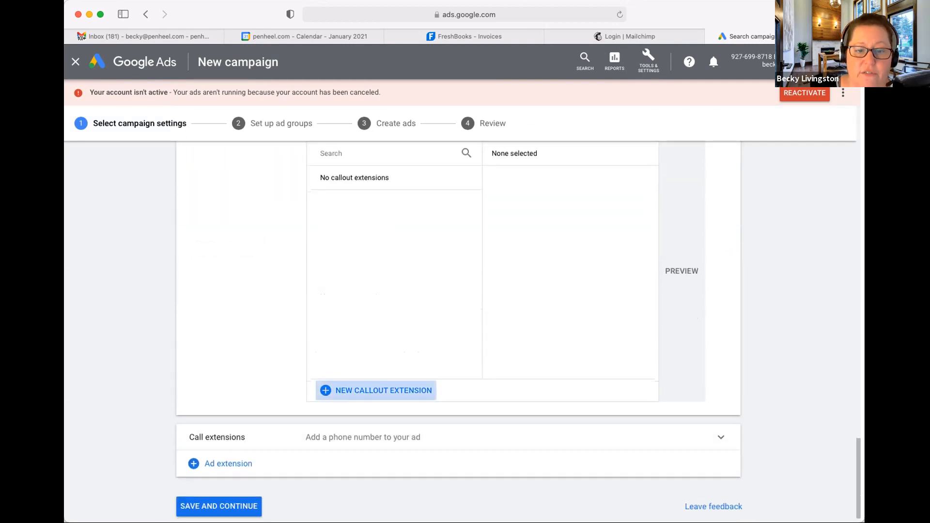
left_click(363, 188)
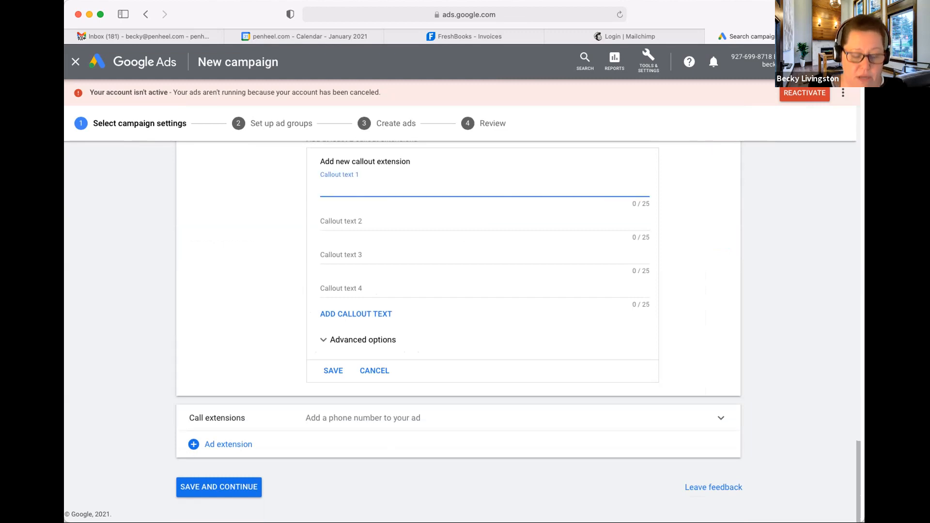
type("35 years in")
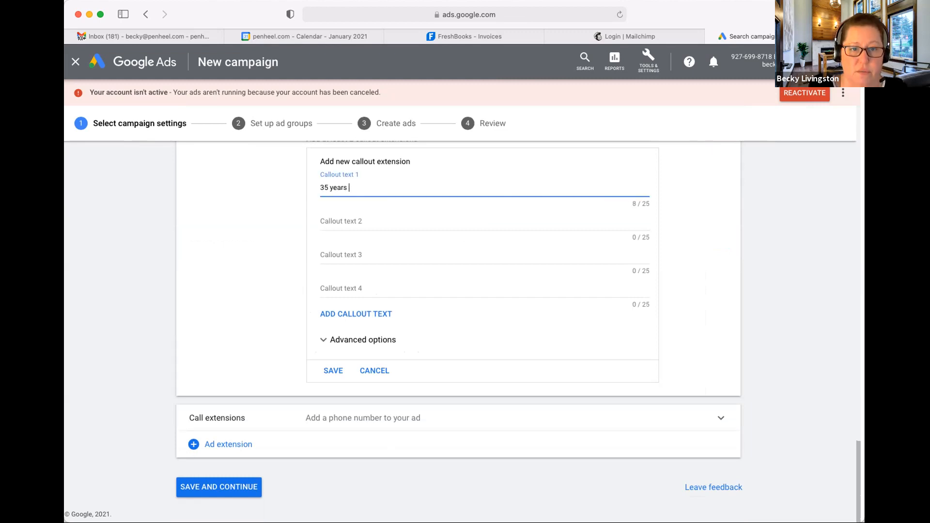
key("BackSpace")
key("BackSpace")
key("BackSpace")
key("BackSpace")
key("BackSpace")
key("BackSpace")
key("BackSpace")
key("BackSpace")
key("BackSpace")
key("BackSpace")
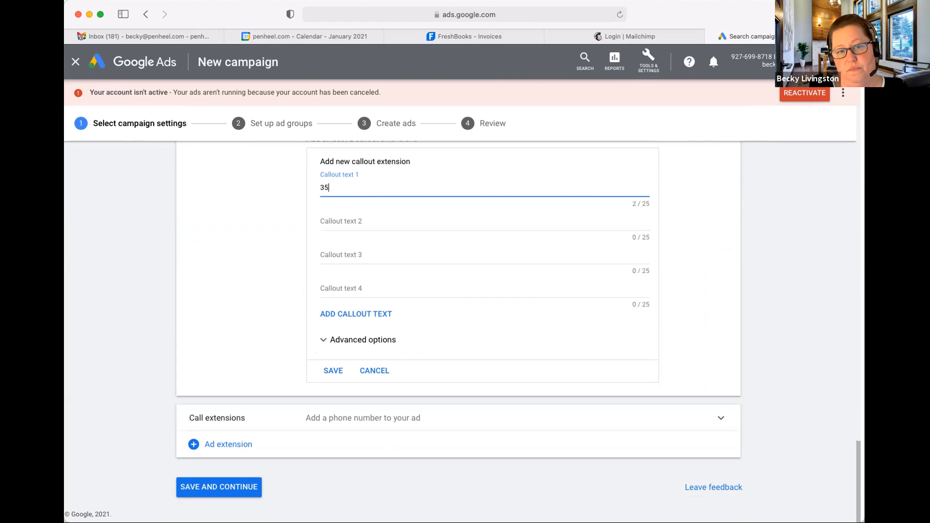
type("Year")
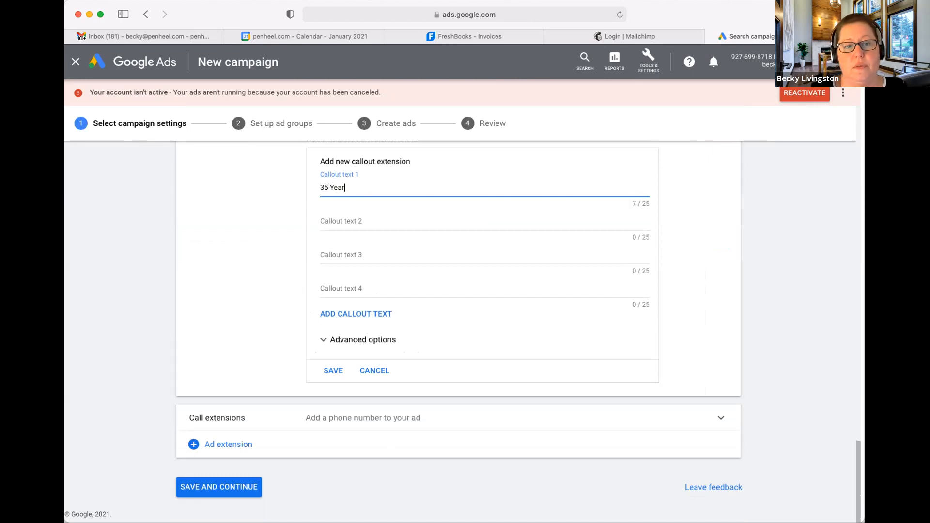
type("s In Bi")
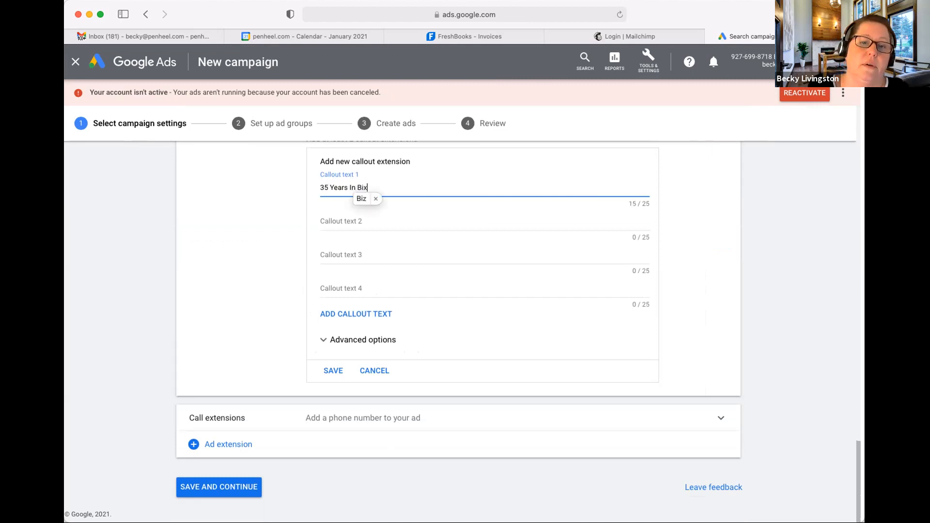
type("z")
Fill Callout text 2 with "Remote Services" and Callout text 3 with "eTax Filing", and cancel the new callout extension without saving
key("Tab")
type("Reomote")
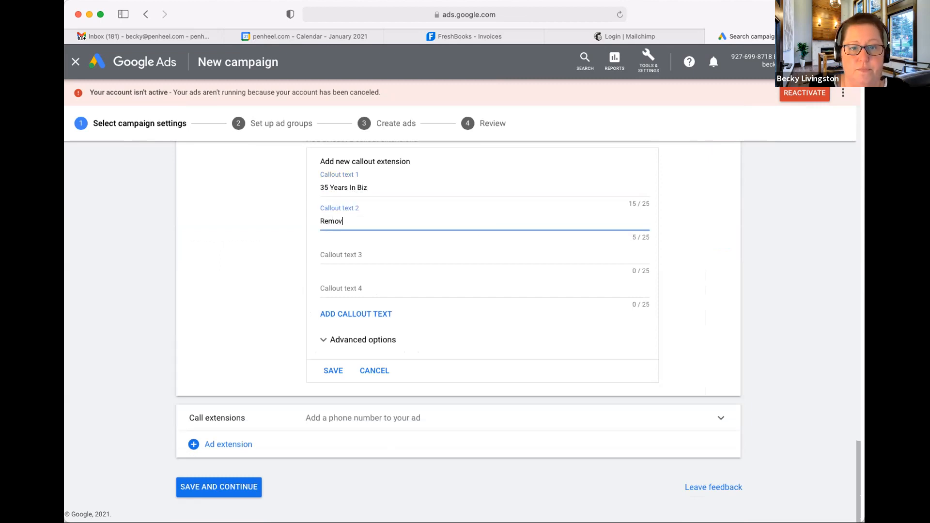
type(" Services")
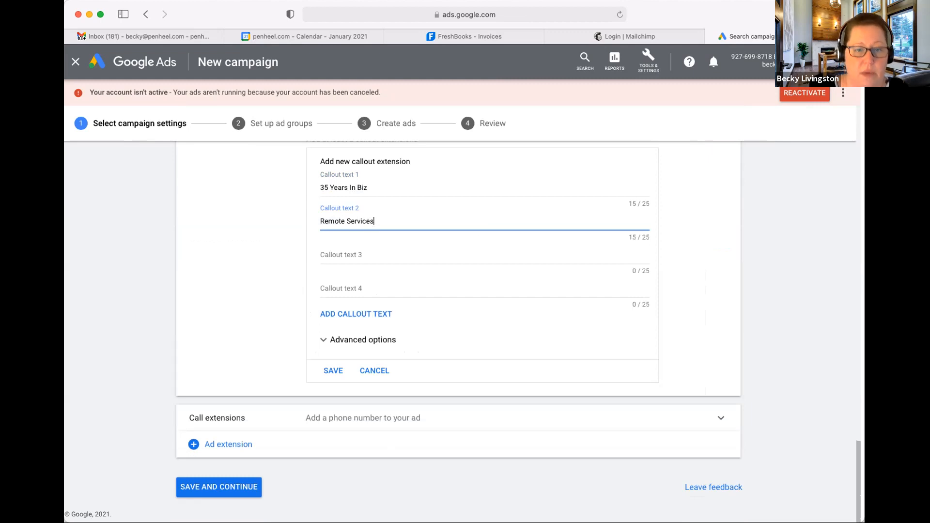
key("Tab")
type("eTax Filing")
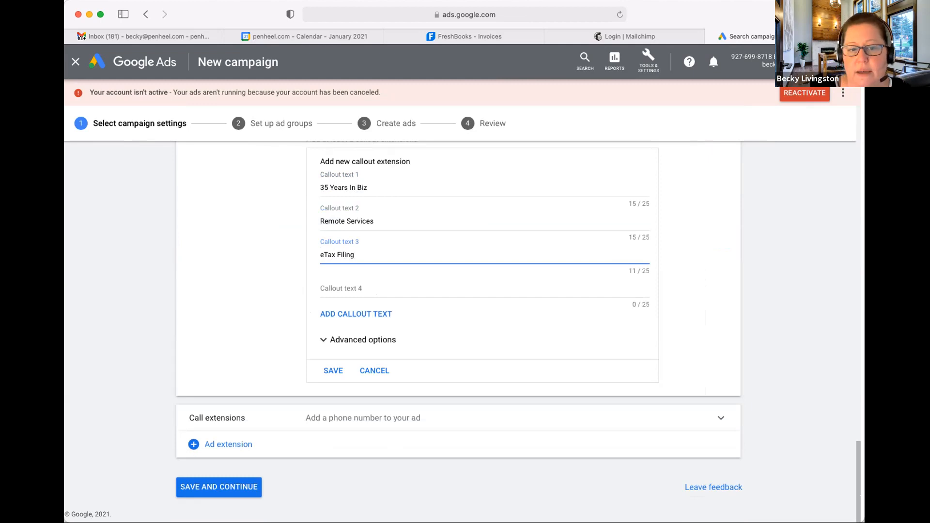
left_click(374, 371)
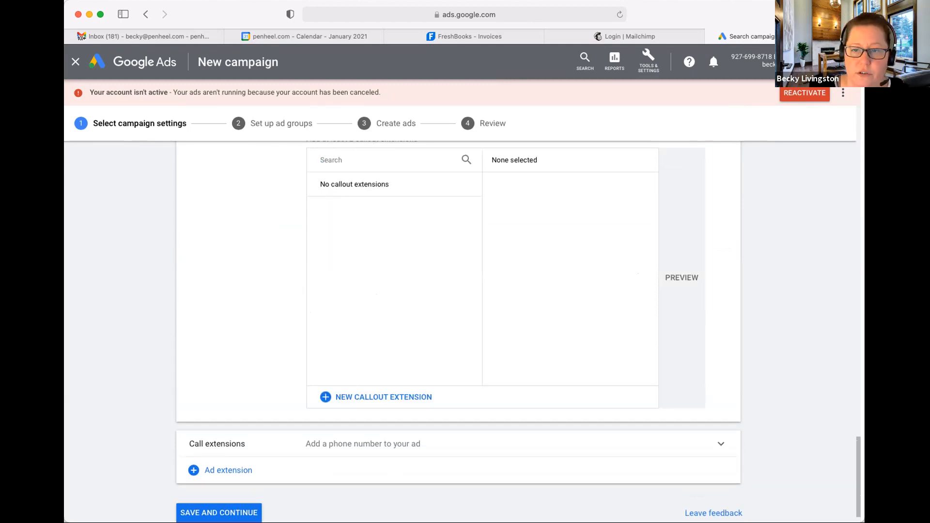
Expand the call extensions and select the existing phone number for the campaign
scroll(388, 418, "up", 1)
scroll(388, 418, "down", 2)
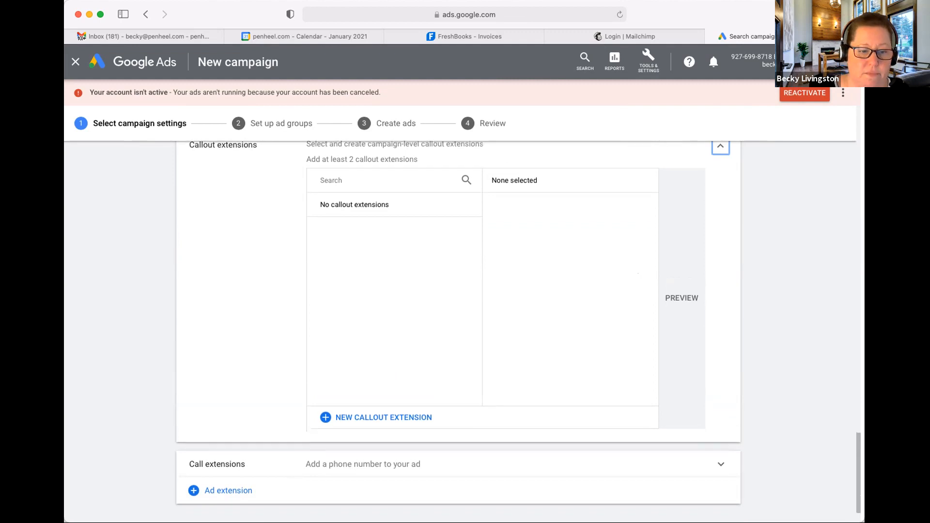
left_click(387, 417)
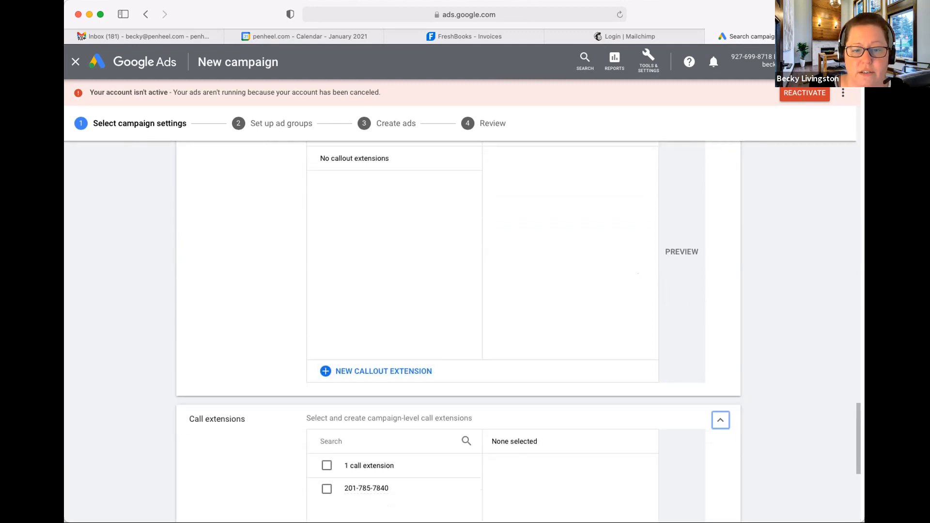
left_click(327, 489)
scroll(557, 252, "down", 5)
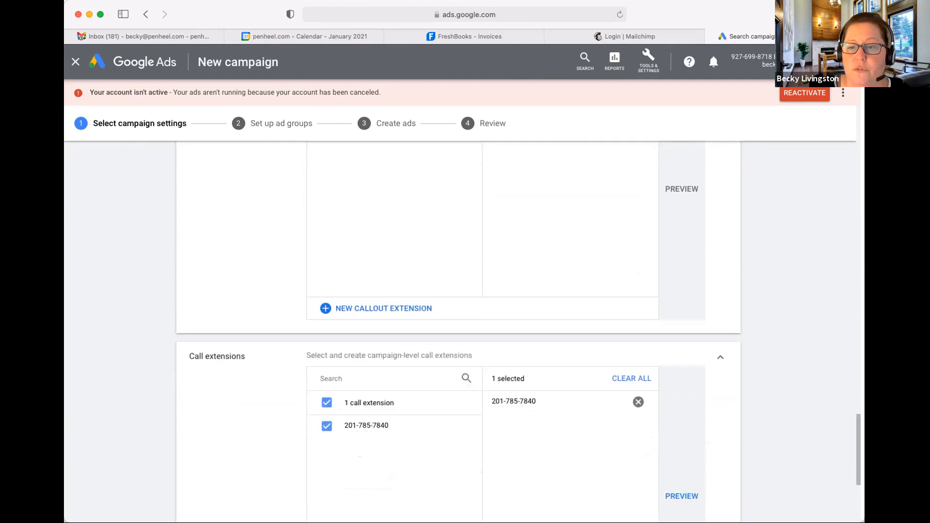
mouse_move(514, 252)
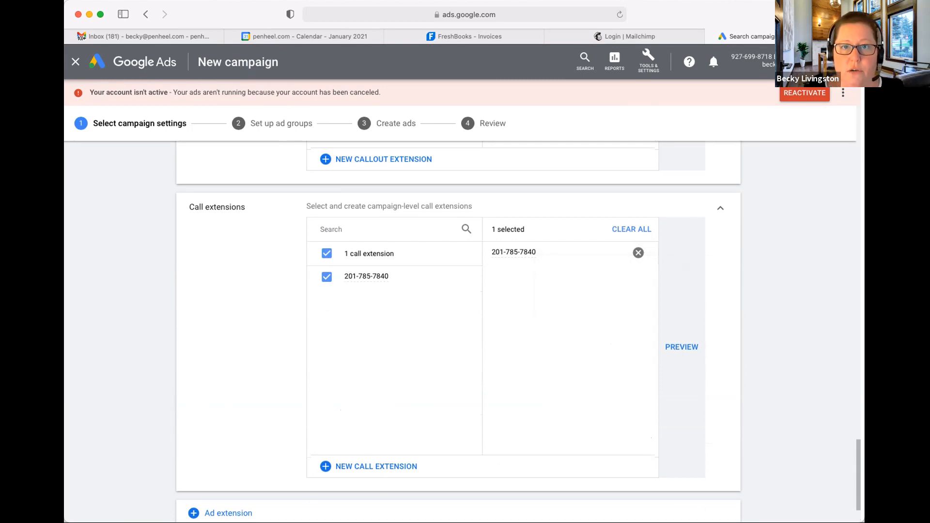
scroll(458, 333, "down", 3)
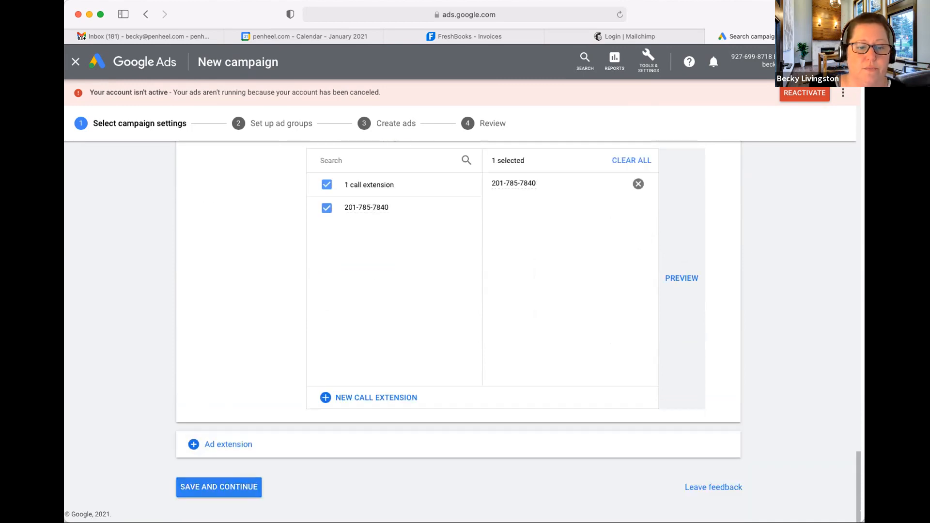
Save the campaign settings and name the new ad group "Text Ads"
left_click(218, 487)
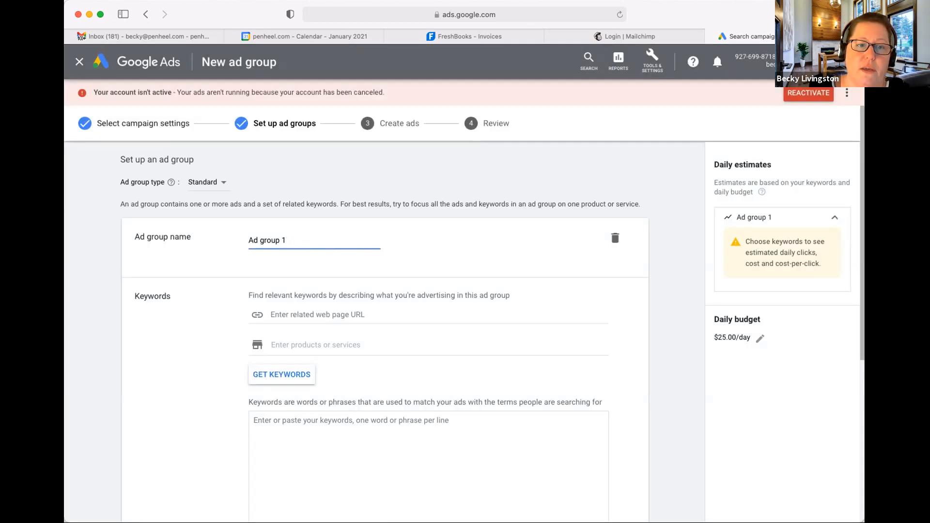
key("super+a")
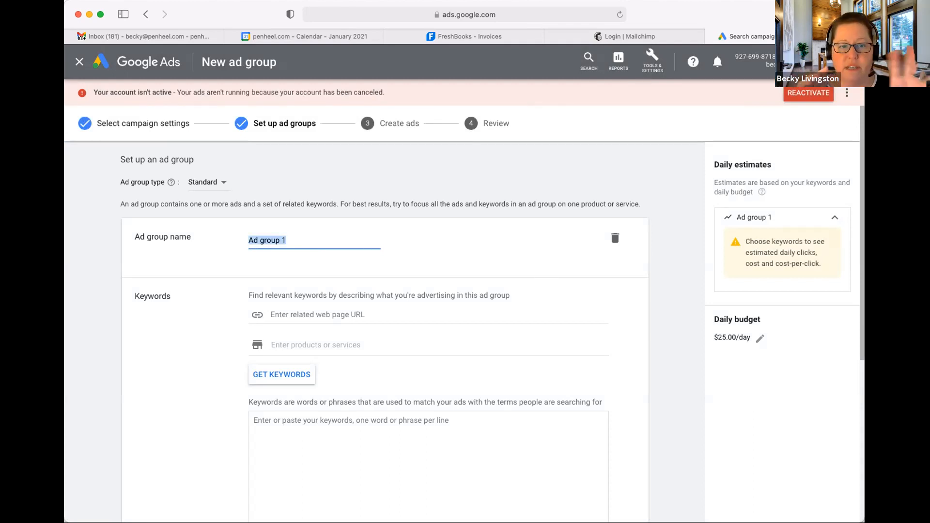
type("T")
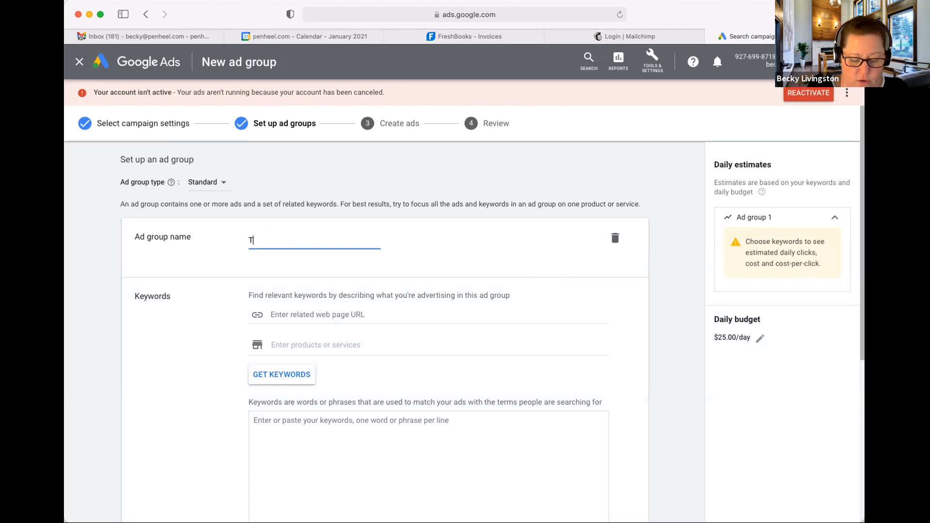
type("ext Ads")
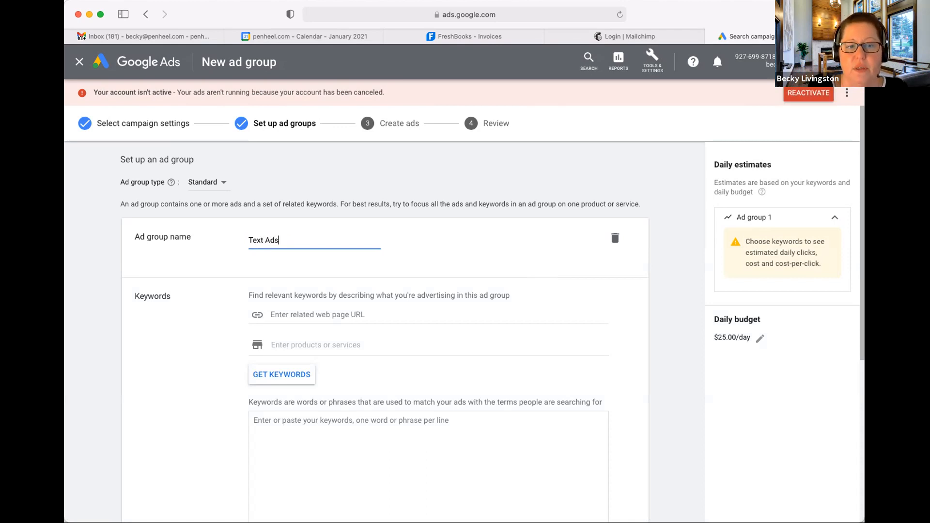
scroll(385, 329, "down", 4)
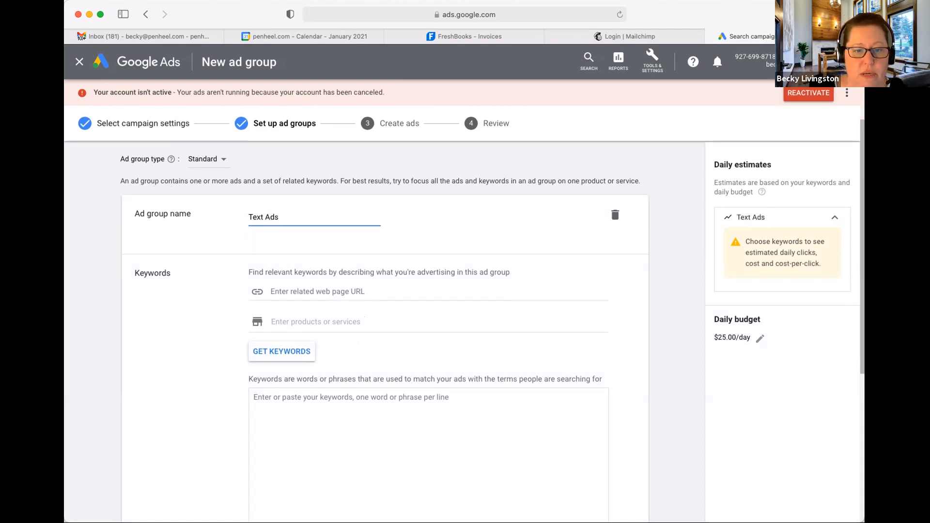
key("super+Tab")
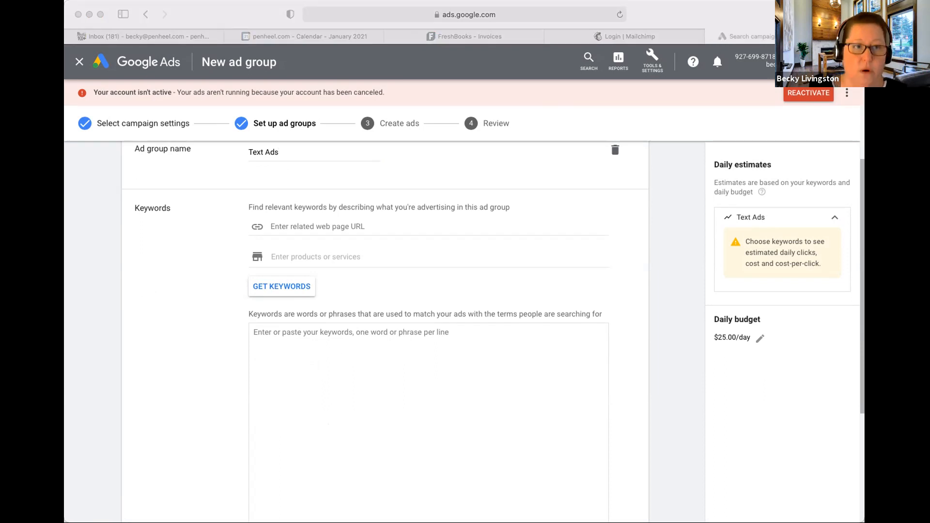
key("super+Tab")
left_click(317, 227)
type("https://www.wasserman.com/bookkeeping-services/")
scroll(385, 329, "down", 3)
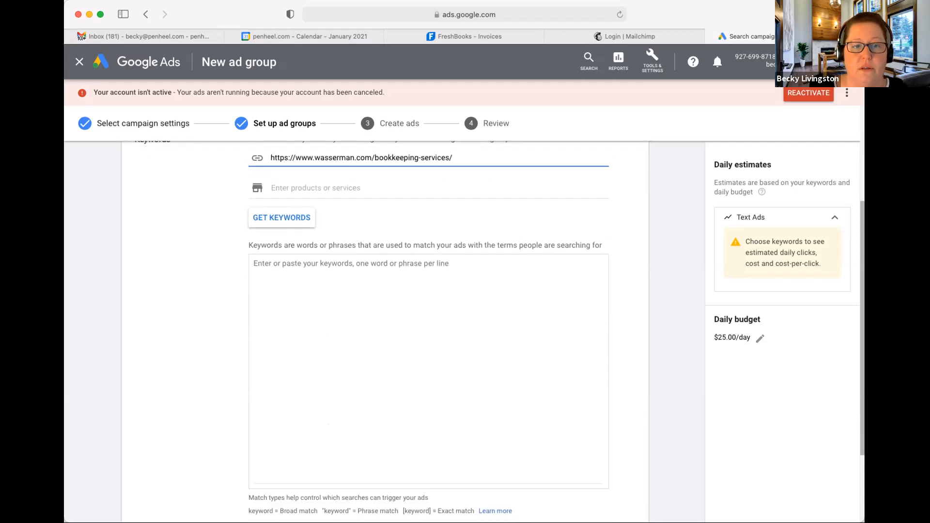
scroll(385, 330, "up", 2)
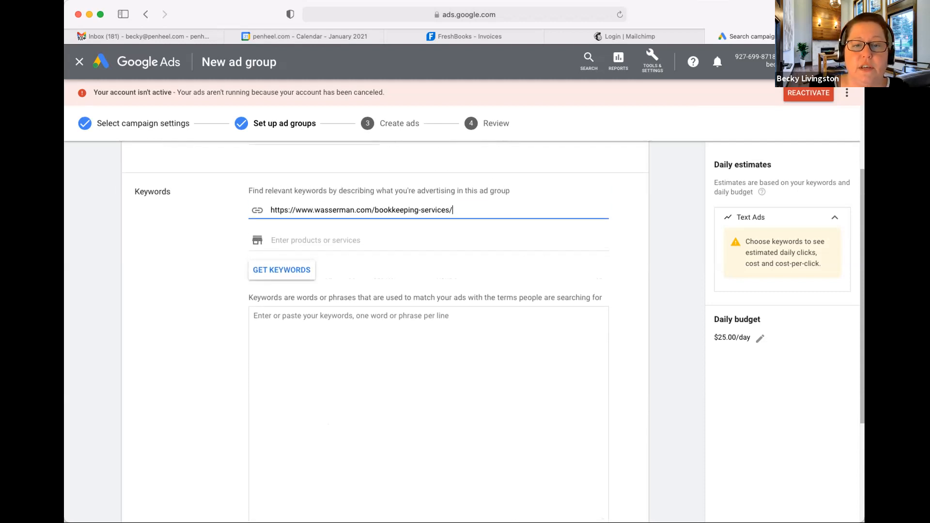
Enter nine bookkeeping and tax keywords, one per line, from "bookkeeping and payroll services" through "accountant for small business near me"
key("super+Tab")
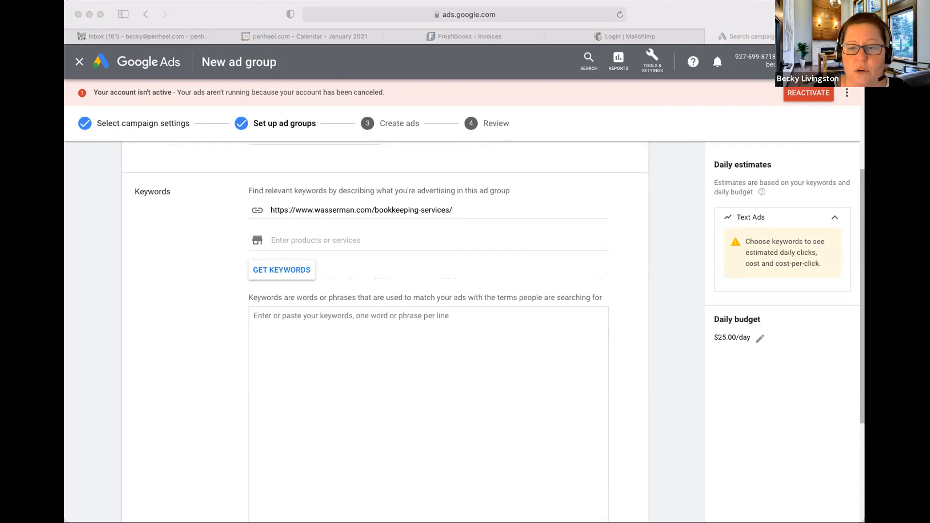
key("super+Tab")
left_click(257, 316)
type("bookkeeping and payroll services online bookkeeping cpas near me llc tax filing bookkeeping services tax preparation service bookkeeping services for small business quickbooks bookkeeping accountant for small business near me")
scroll(385, 329, "down", 4)
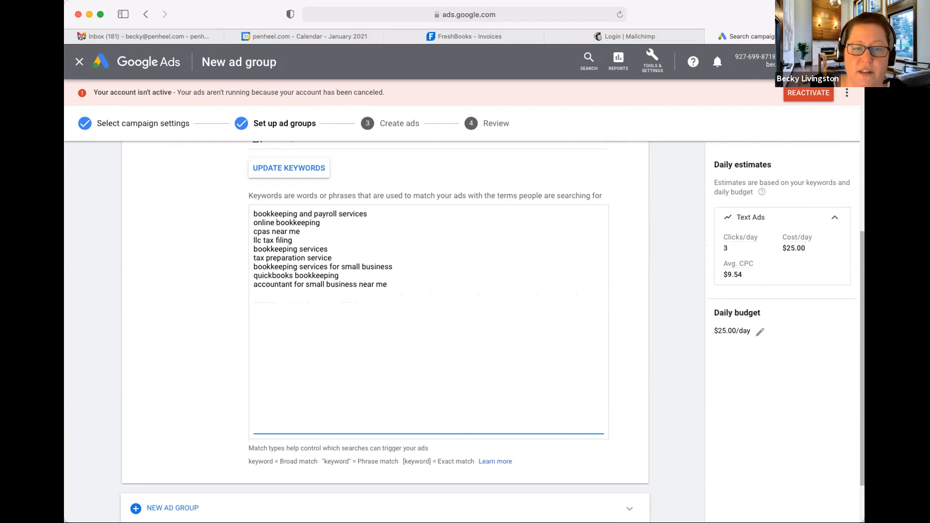
Add an opening quotation mark in front of each of the nine keywords
type("\"")
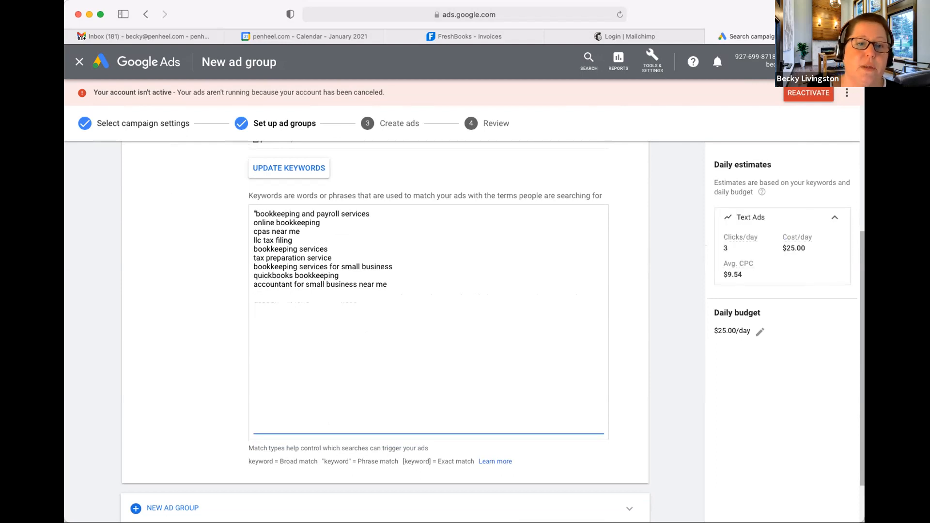
key("shift+Left")
key("super+c")
key("Down")
key("super+v")
key("Down")
key("super+v")
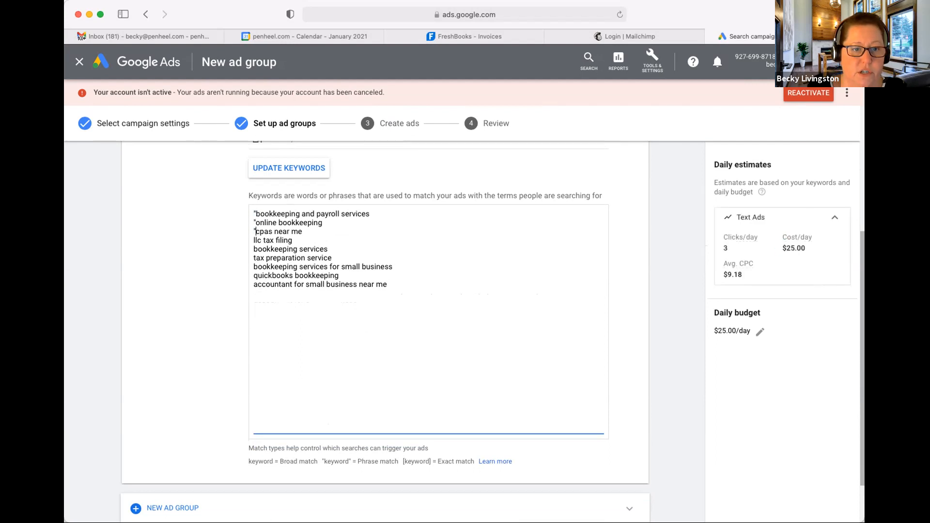
key("Down")
key("super+v")
key("Down")
key("super+v")
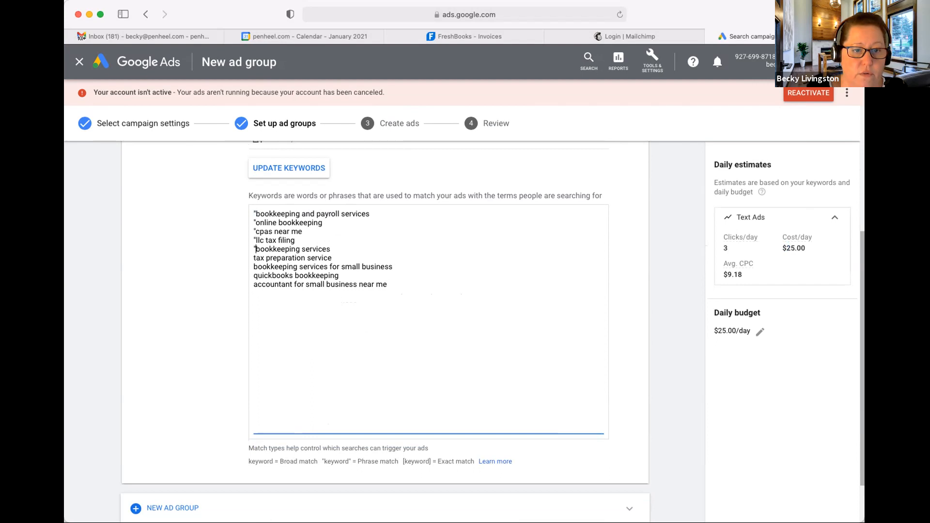
key("Down")
key("super+v")
key("Down")
key("super+v")
key("Down")
key("super+v")
key("Down")
key("super+v")
Add a closing quotation mark after each of the nine keywords to make them phrase match
key("Down")
key("super+v")
key("Up")
key("super+v")
key("Up")
key("super+Right")
key("super+v")
key("Up")
key("super+v")
key("Up")
key("super+v")
key("Up")
key("super+v")
key("Up")
key("super+v")
key("Up")
key("super+v")
key("super+v")
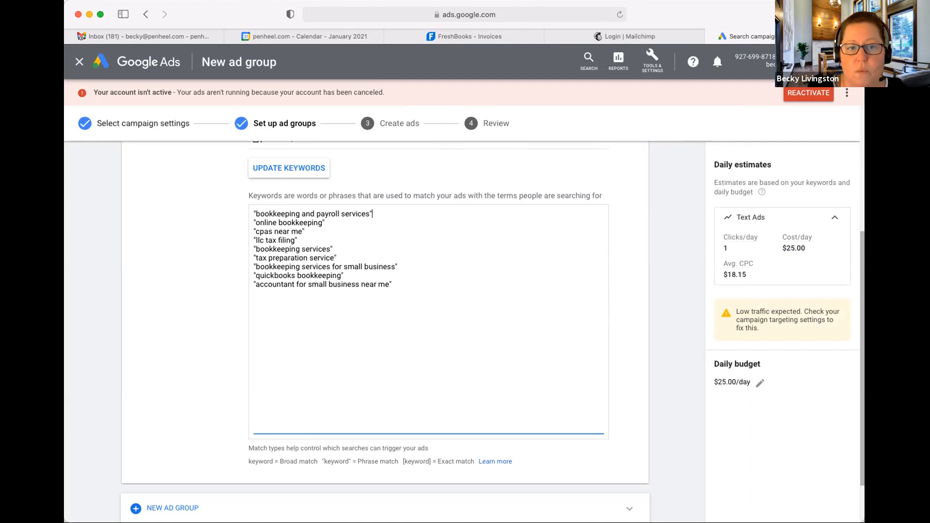
Highlight the phrase match note beneath the keyword list, and save the ad group to continue to ad creation
scroll(385, 315, "down", 1)
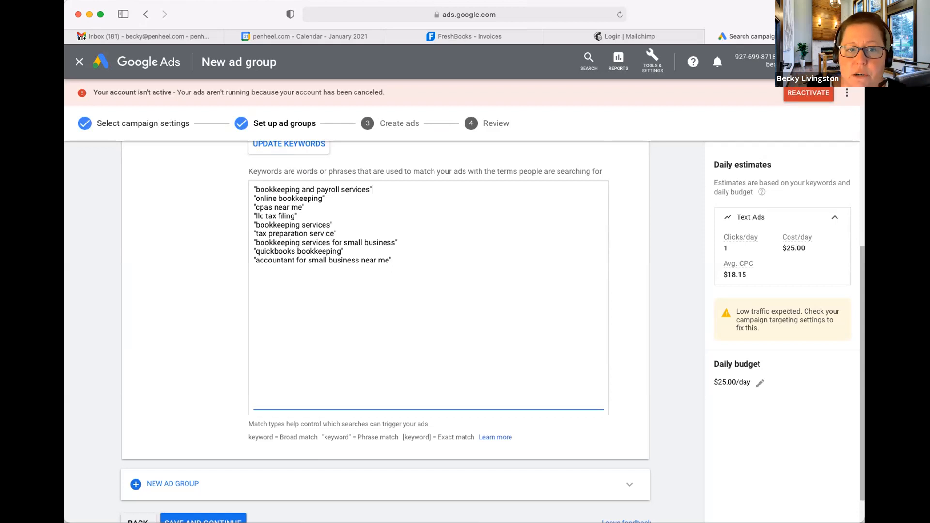
scroll(428, 291, "down", 1)
scroll(428, 290, "down", 1)
left_click_drag(398, 427, 322, 427)
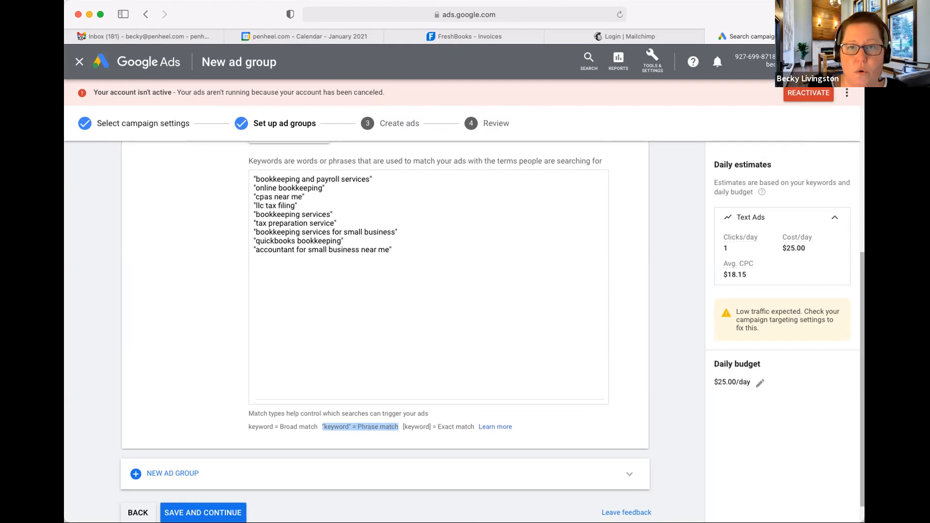
scroll(428, 291, "down", 3)
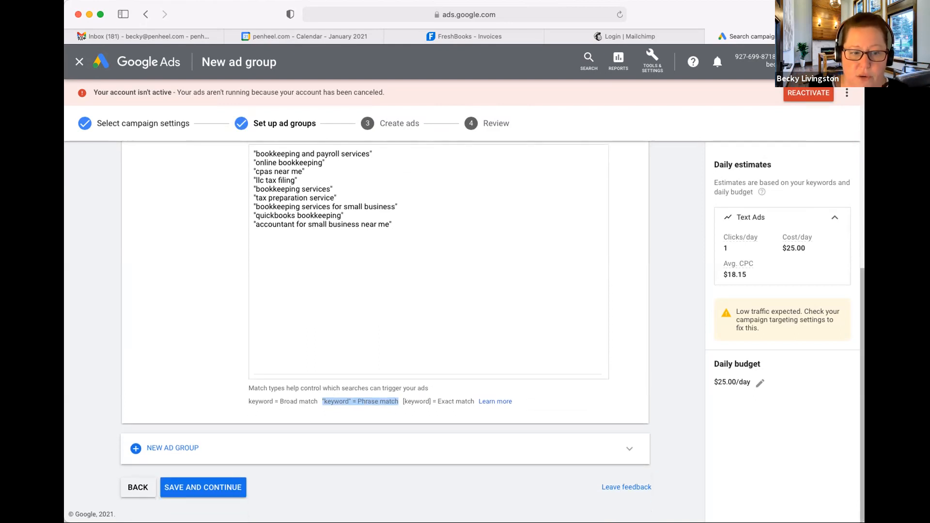
left_click(203, 487)
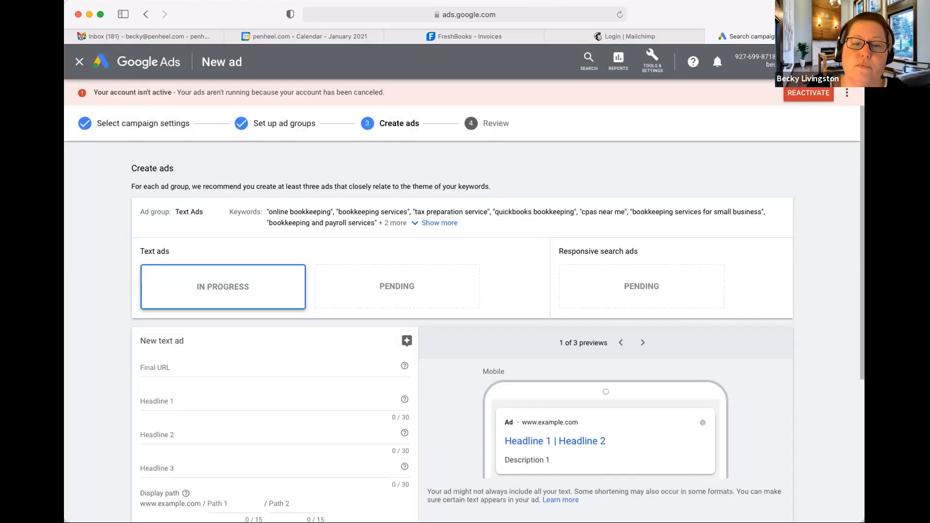
scroll(462, 332, "down", 3)
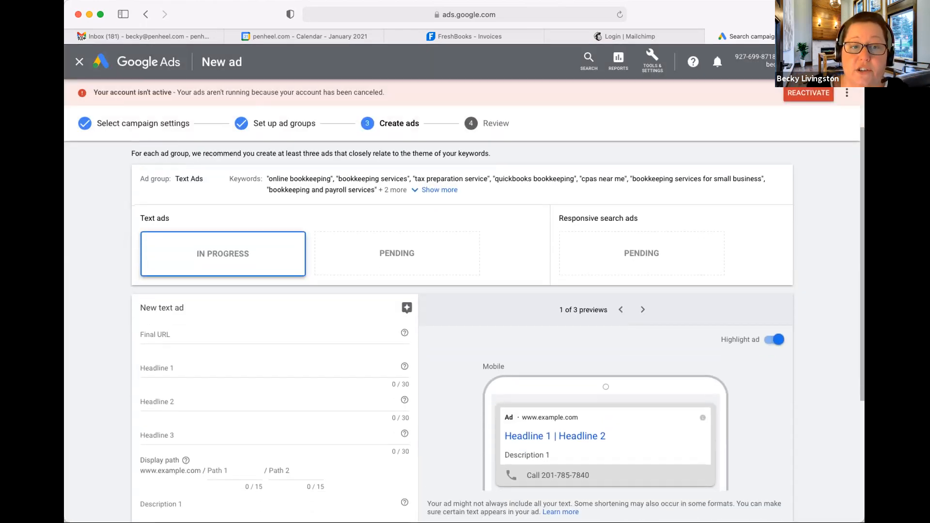
left_click(172, 335)
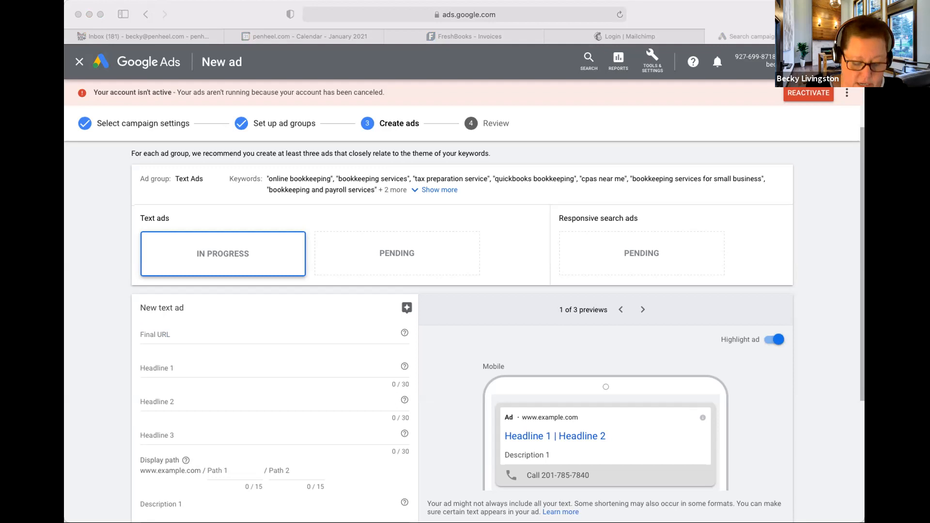
key("super+Tab")
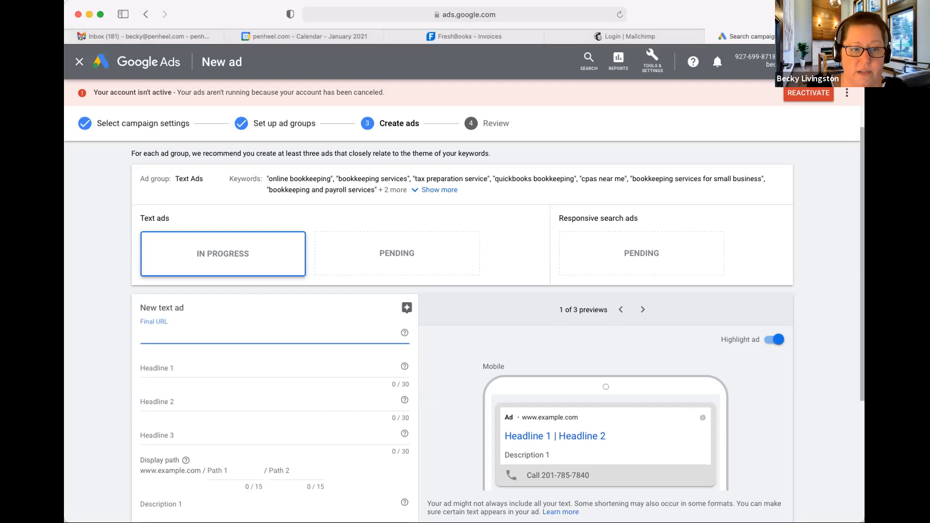
type("https://www.wasserman.com/bookkeeping-services/")
Set Headline 1 to "Bookkeeping & Tax Services" and Headline 2 to "For Business Owners"
key("super+Tab")
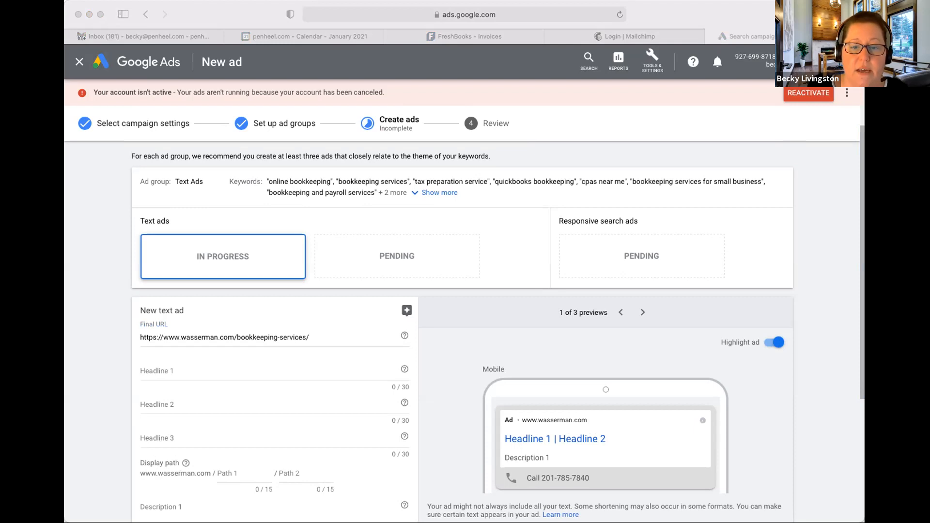
scroll(460, 329, "up", 1)
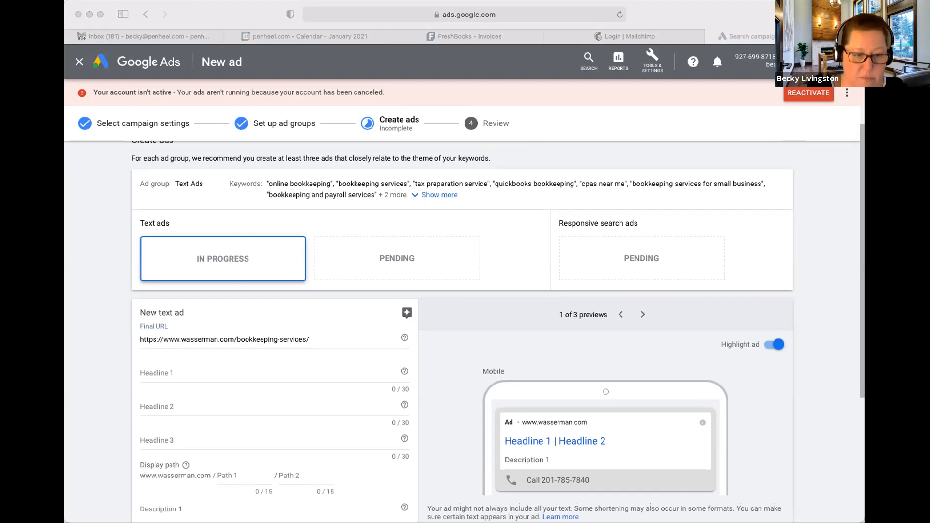
key("super+Tab")
key("Tab")
type("Bookkeeping & Tax Services")
key("super+Tab")
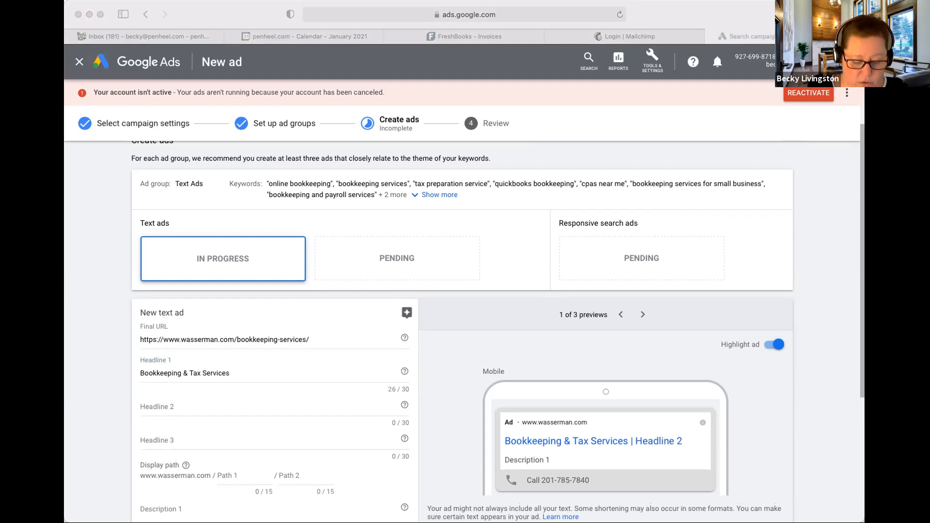
key("super+Tab")
key("Tab")
type("For Business Owners")
Examine the Headline 1 character count and how the two headlines look in the mobile ad preview
left_click(231, 373)
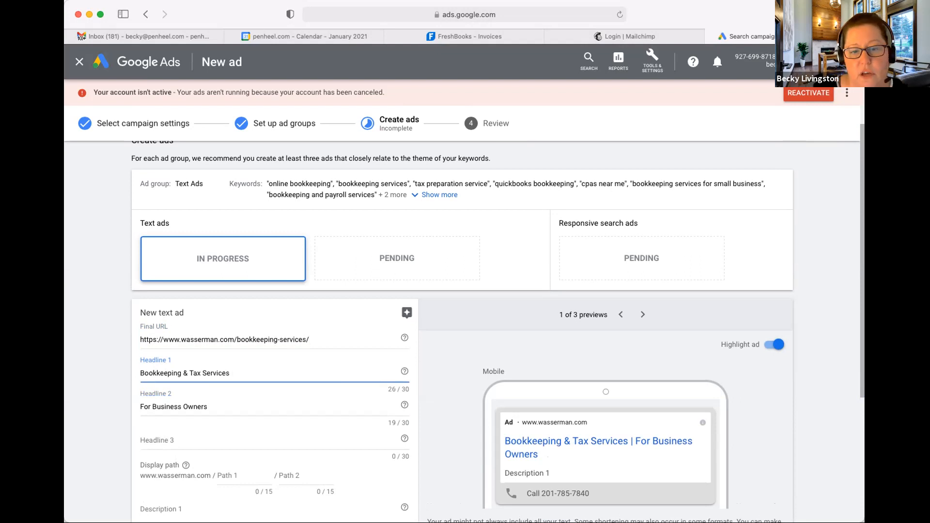
scroll(498, 324, "down", 1)
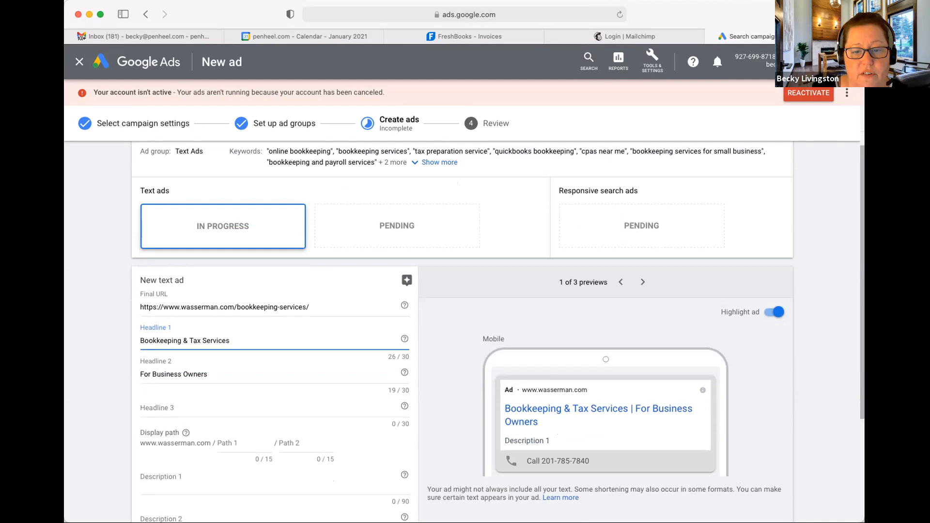
left_click_drag(387, 356, 410, 357)
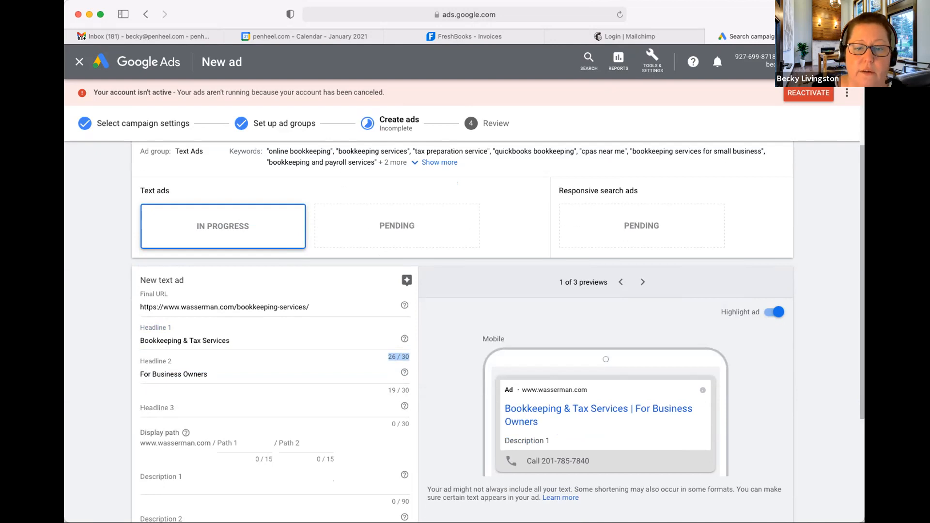
scroll(497, 334, "down", 1)
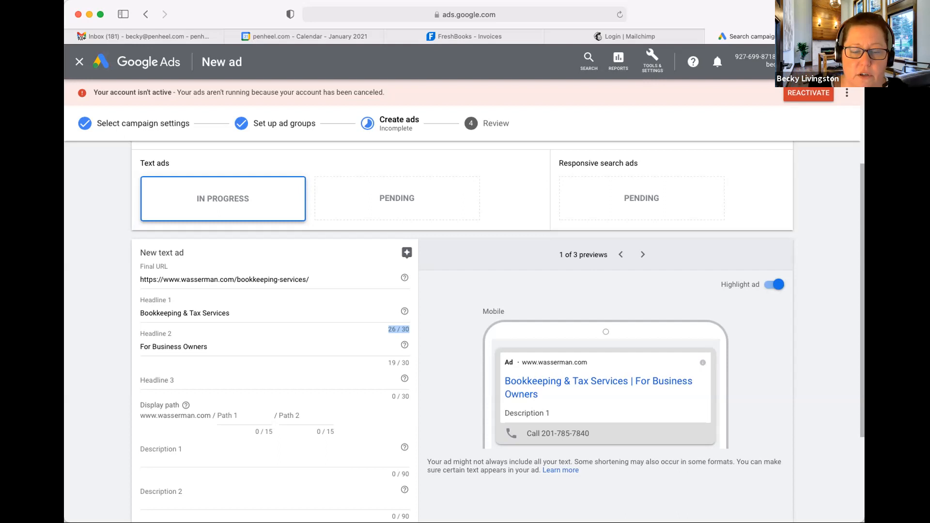
scroll(464, 335, "down", 2)
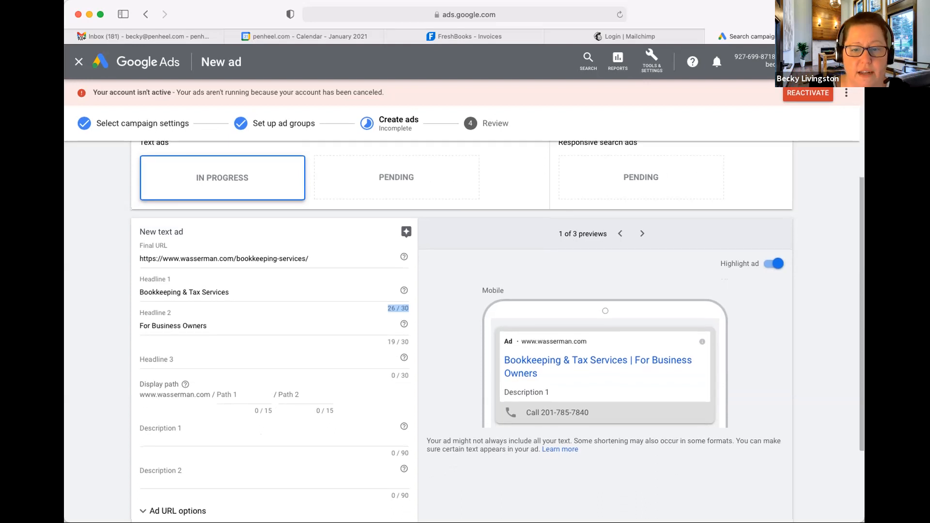
left_click_drag(538, 374, 504, 360)
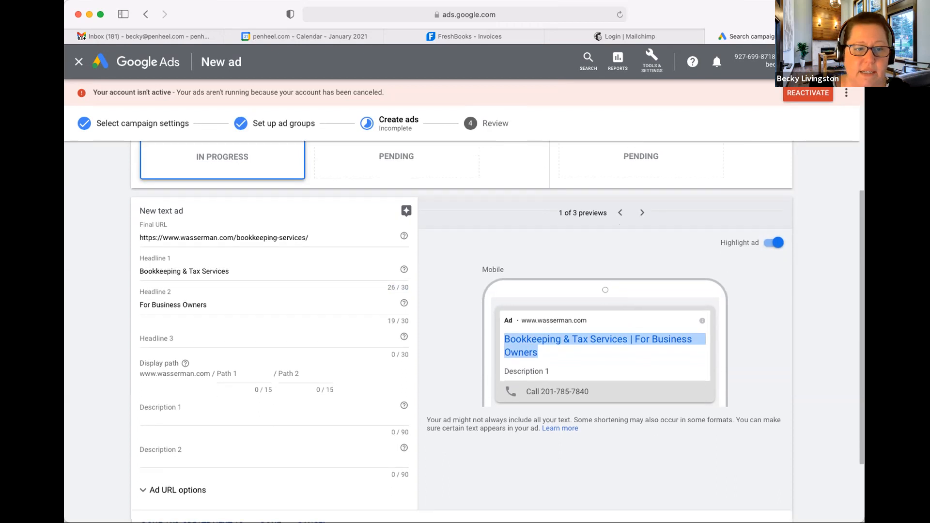
Set Description 1 to "Implement accounting + bookkeeping practices that maximize profits and control cash flow."
scroll(465, 330, "down", 4)
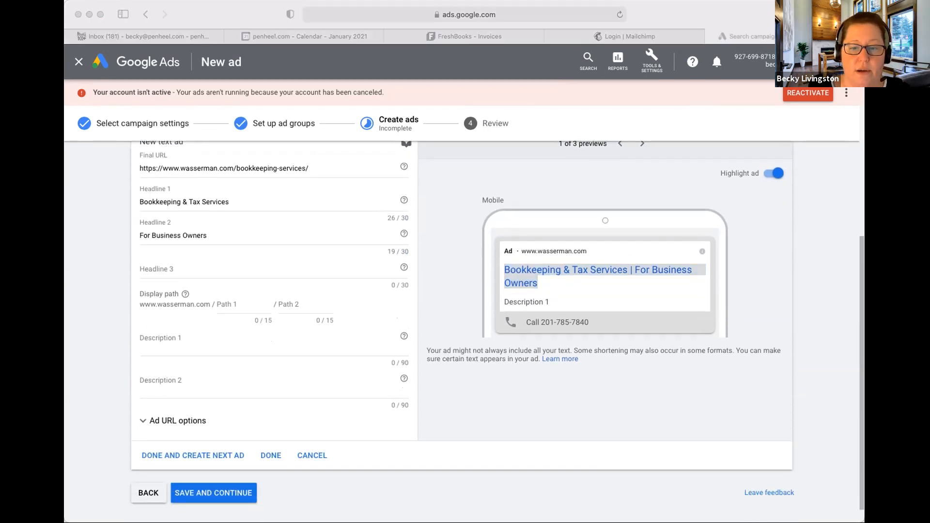
left_click(271, 341)
left_click(271, 341)
type("Implement accounting + bookkeeping practices that maximize profits and control cash flow.")
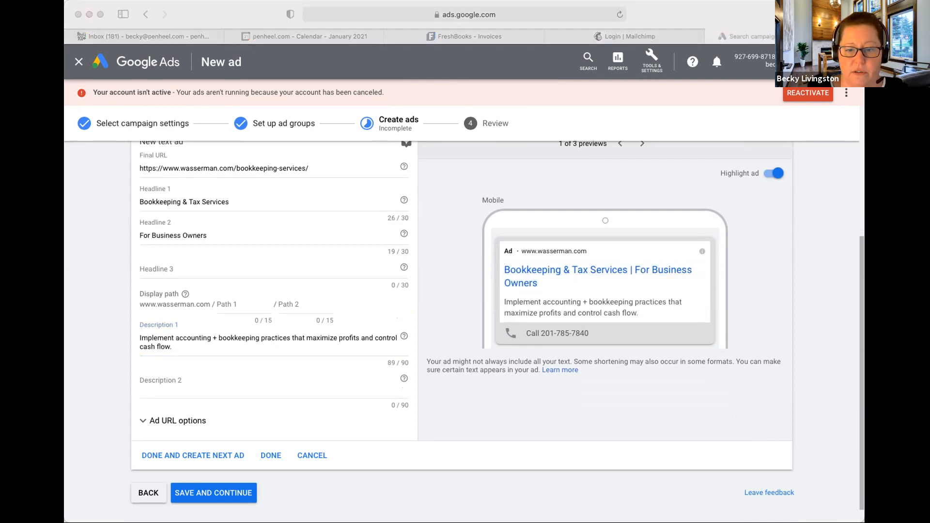
Set Description 2 to "Partner with someone who wants to aid in your success? Reach out to us." and check Description 1's character count
scroll(461, 332, "up", 1)
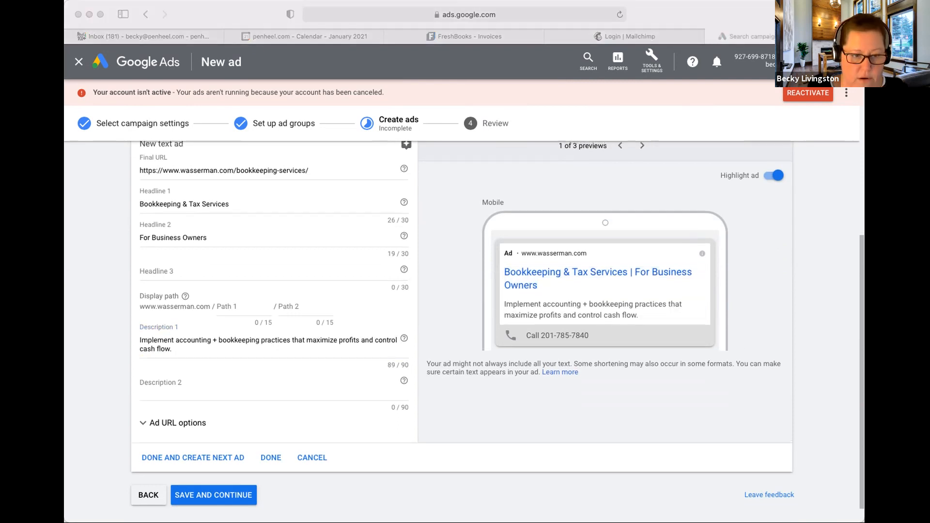
left_click(271, 383)
left_click(271, 382)
type("Partner with someone who wants to aid in your success? Reach out to us.")
left_click_drag(387, 365, 409, 366)
scroll(398, 365, "up", 1)
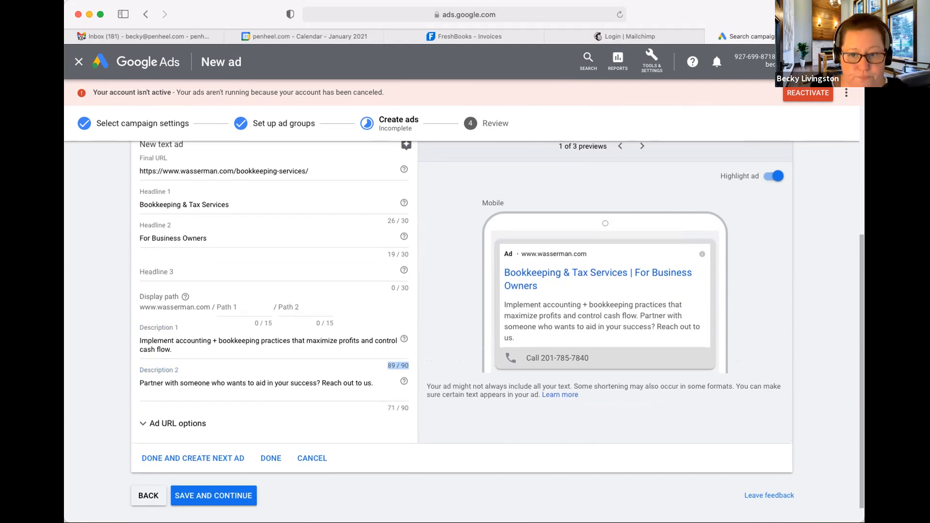
left_click(399, 366)
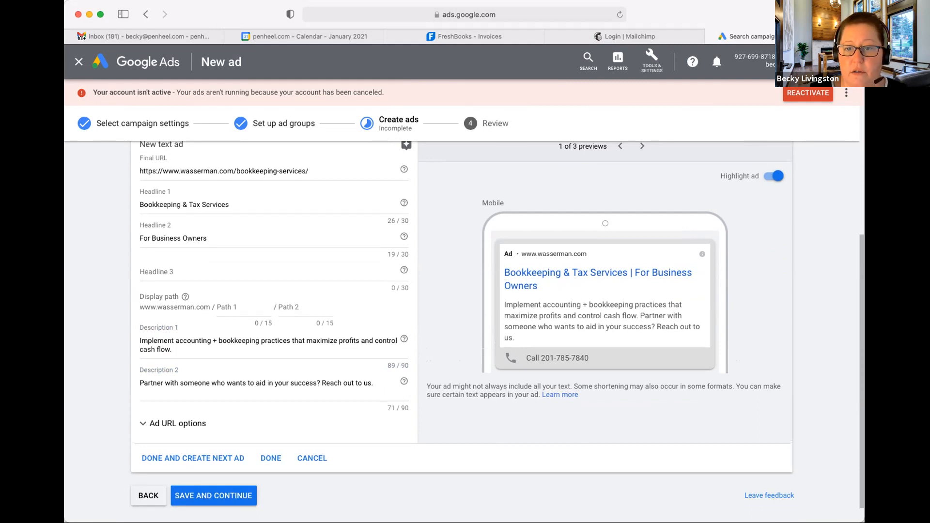
Examine the call extension number and the text ad in the mobile, desktop and display previews
scroll(497, 330, "up", 1)
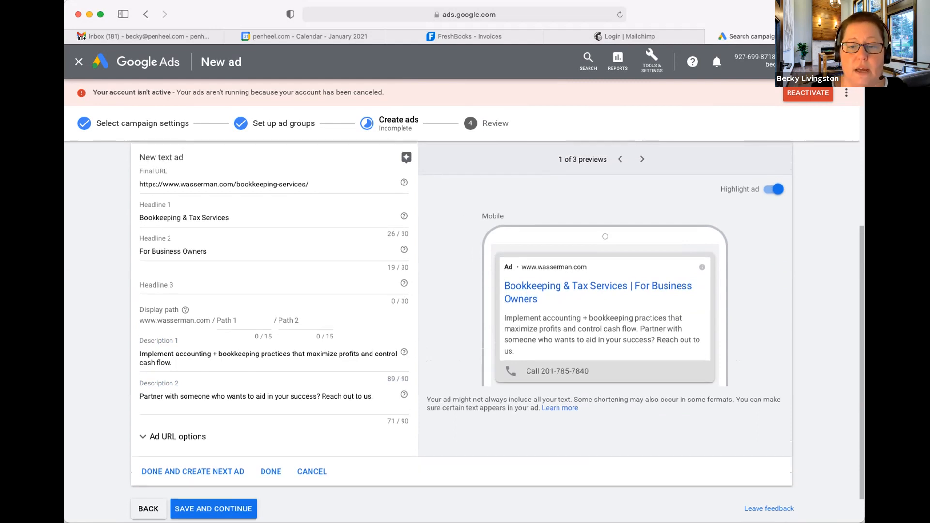
left_click_drag(590, 371, 525, 371)
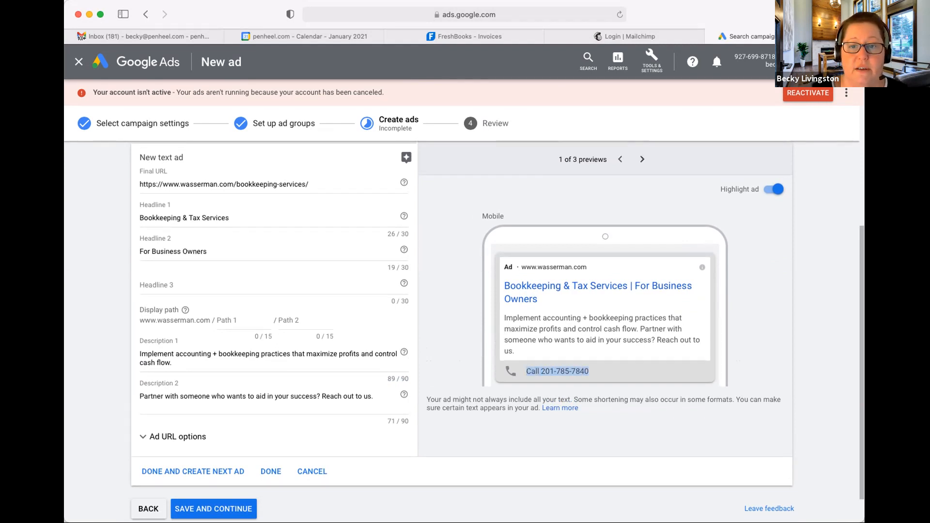
left_click(641, 159)
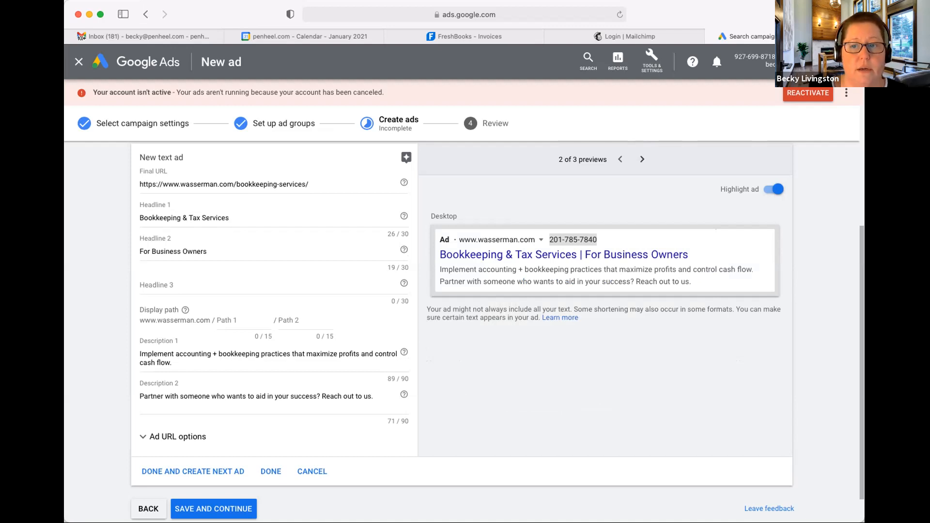
left_click(642, 159)
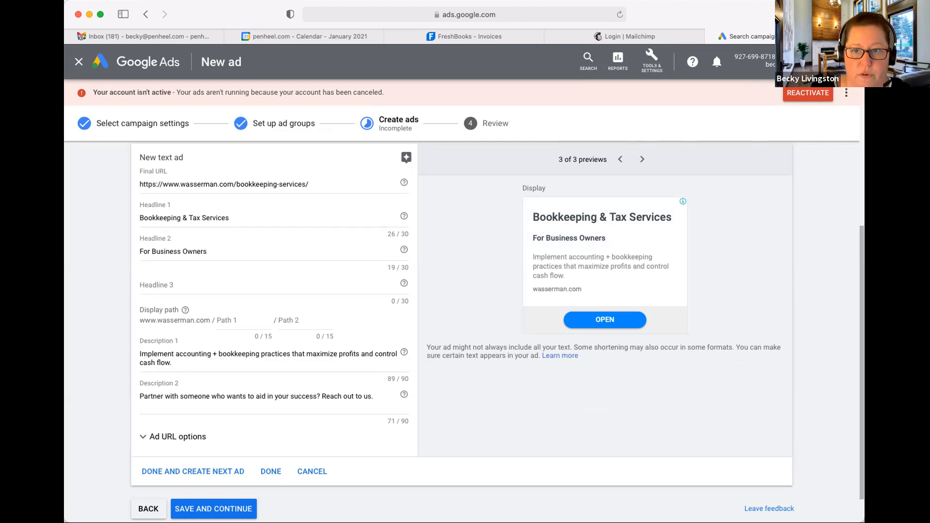
left_click(619, 159)
left_click(620, 159)
Save the finished text ad and start creating another one in the same ad group
scroll(462, 315, "down", 1)
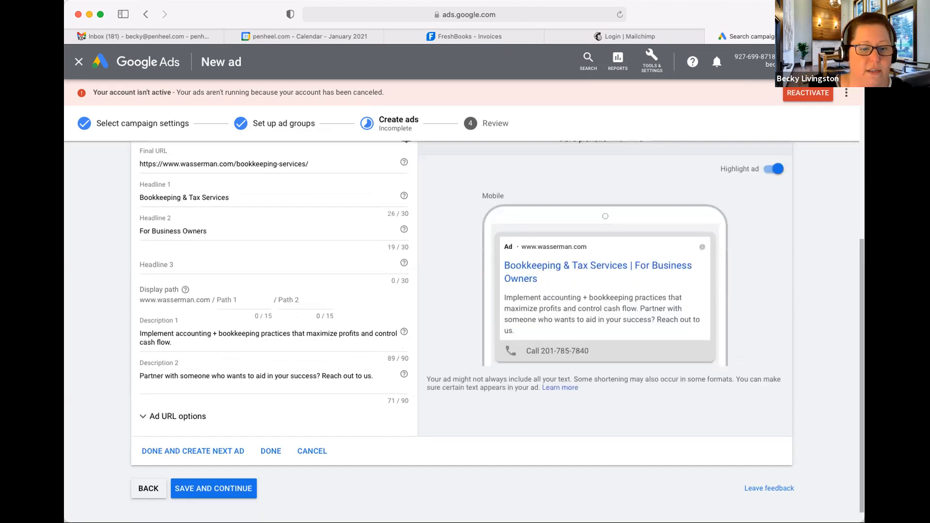
scroll(461, 315, "down", 1)
left_click(193, 445)
Set the second text ad's Headline 1 to "Bookkeeping Services" and Headline 2 to "Boston-Area Accountant"
key("super+Tab")
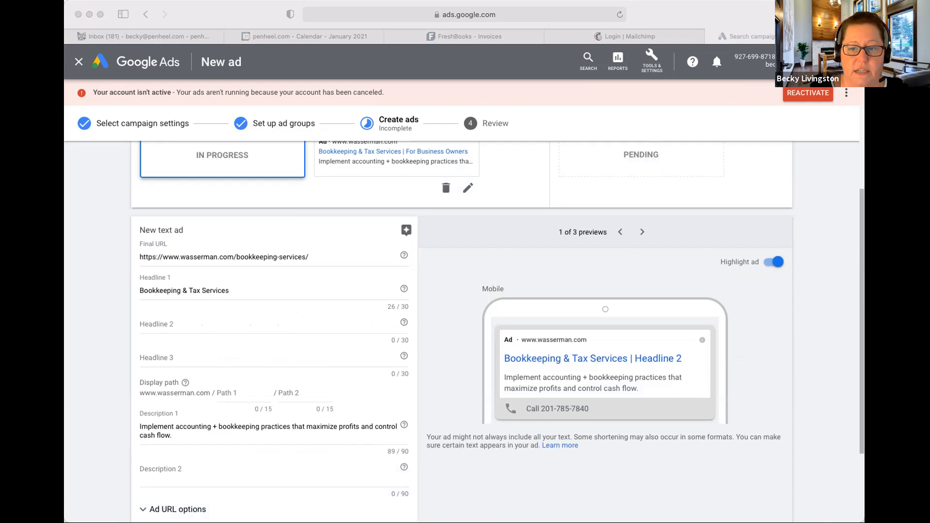
key("super+Tab")
key("Tab")
type("Bookkeeping Services")
key("super+Tab")
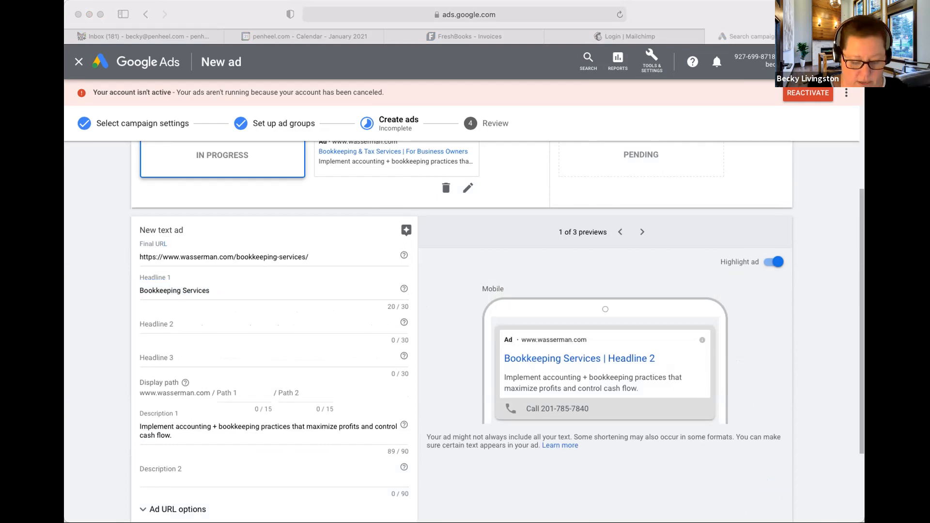
key("super+Tab")
key("Tab")
type("Boston-Area Accountant")
key("super+Tab")
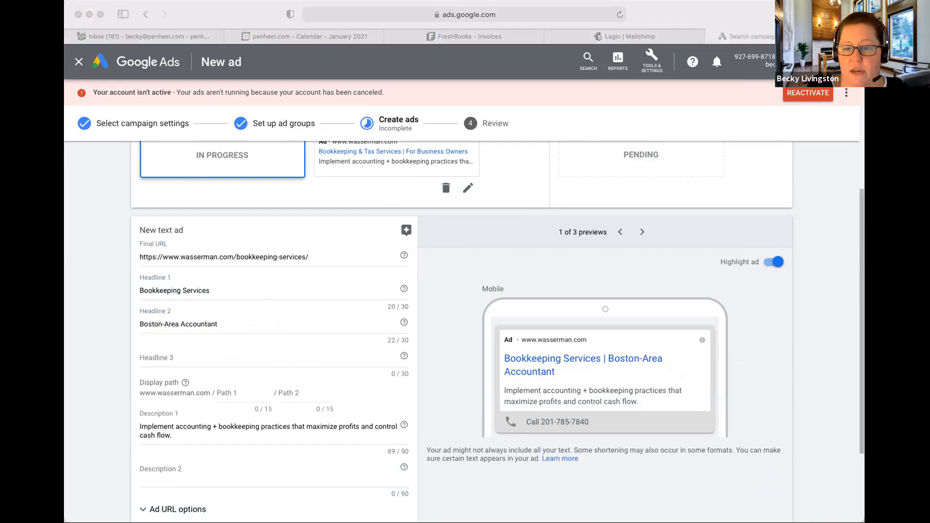
Set Description 1 to "Stop the struggle of trying to do your bookkeeping and run your biz at the same time."
key("super+Tab")
key("Tab")
key("Tab")
key("Tab")
key("Tab")
type("Stop the struggle of trying to do your bookkeeping and run your biz at the same time.")
key("super+Tab")
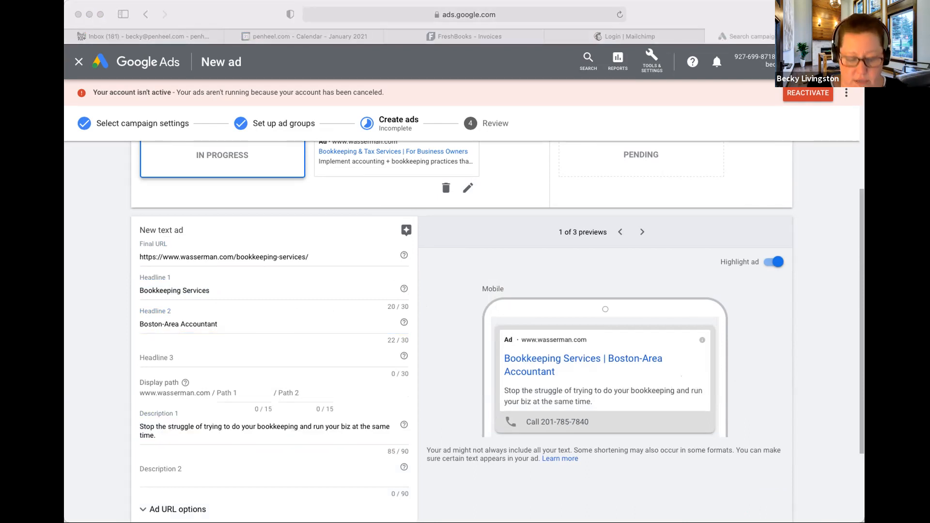
Set Description 2 to "Specializing in businesses like yours. Call today. Free, 30-minute consult." and save the ads to continue to the campaign review
key("super+Tab")
key("Tab")
type("Specializing in businesses like yours. Call today. Free, 30-minute consult.")
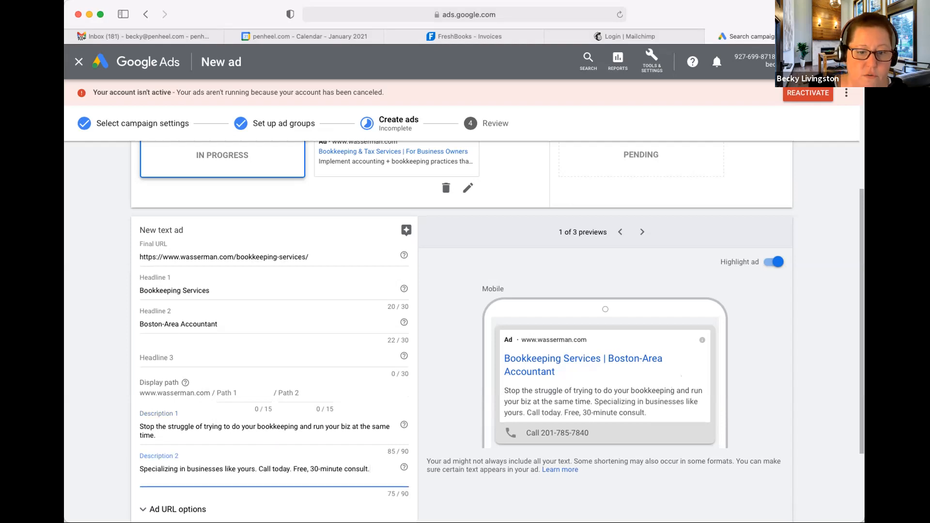
scroll(460, 329, "down", 3)
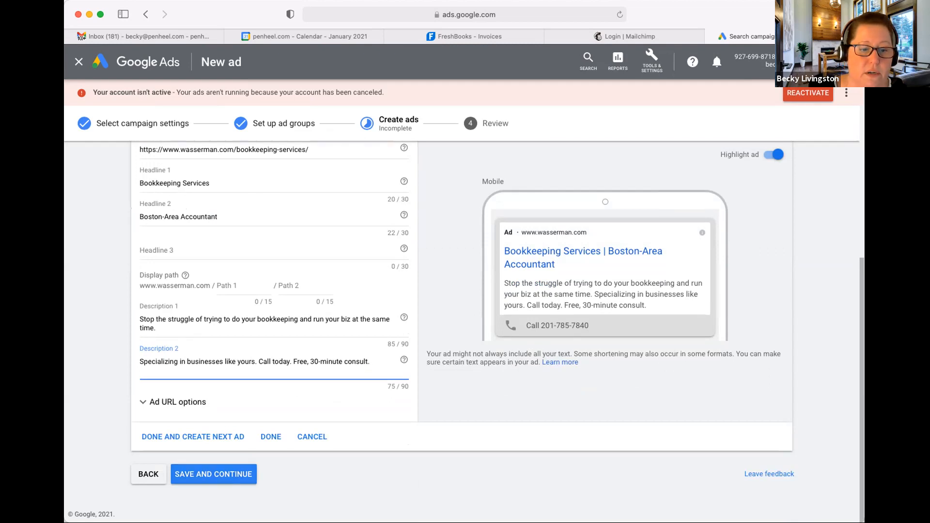
left_click(213, 474)
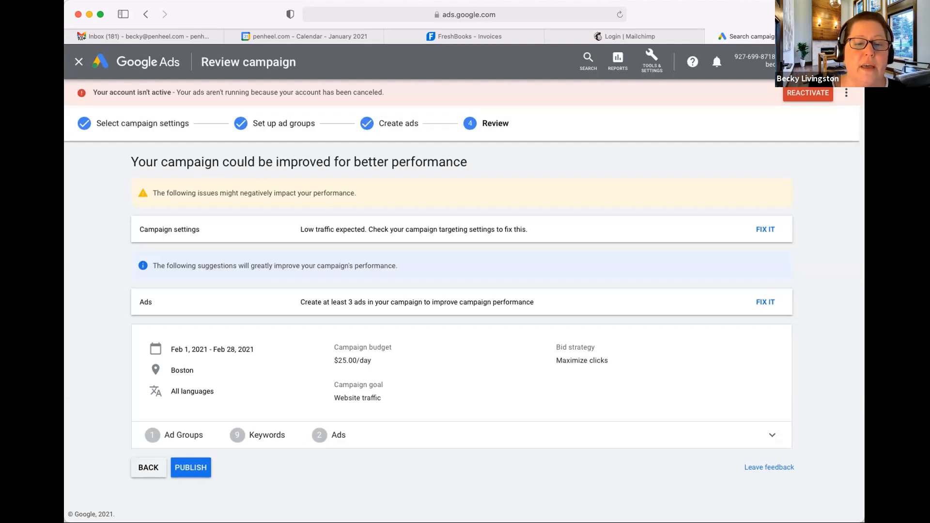
Read the suggestion about the number of ads in the campaign review and publish the campaign
left_click_drag(301, 301, 400, 302)
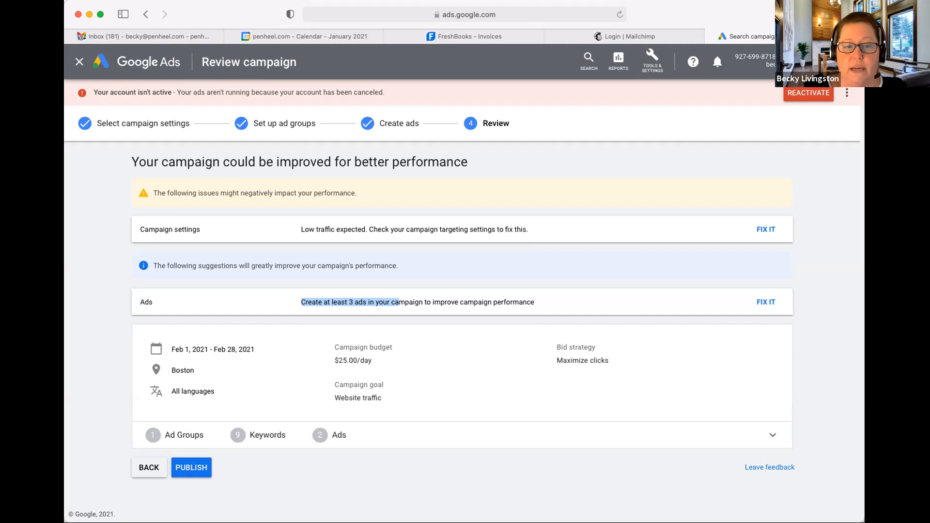
left_click(399, 302)
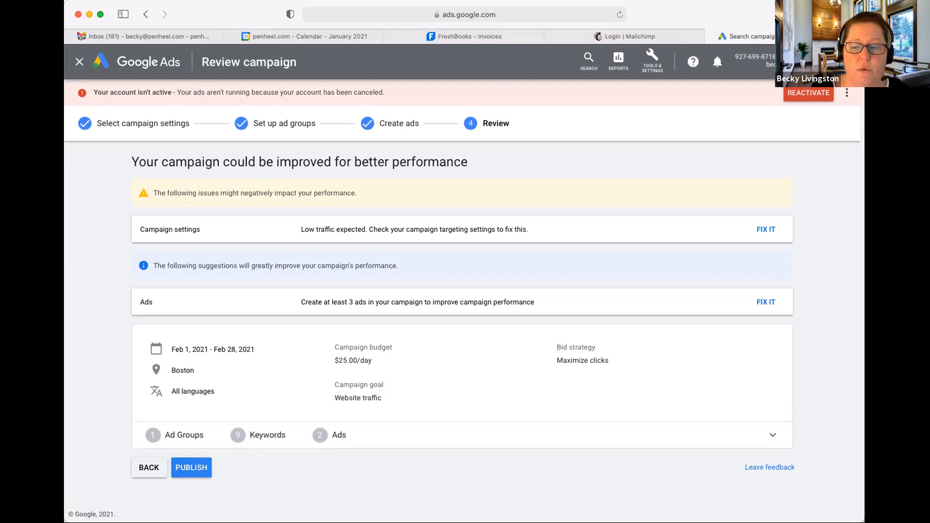
left_click(192, 467)
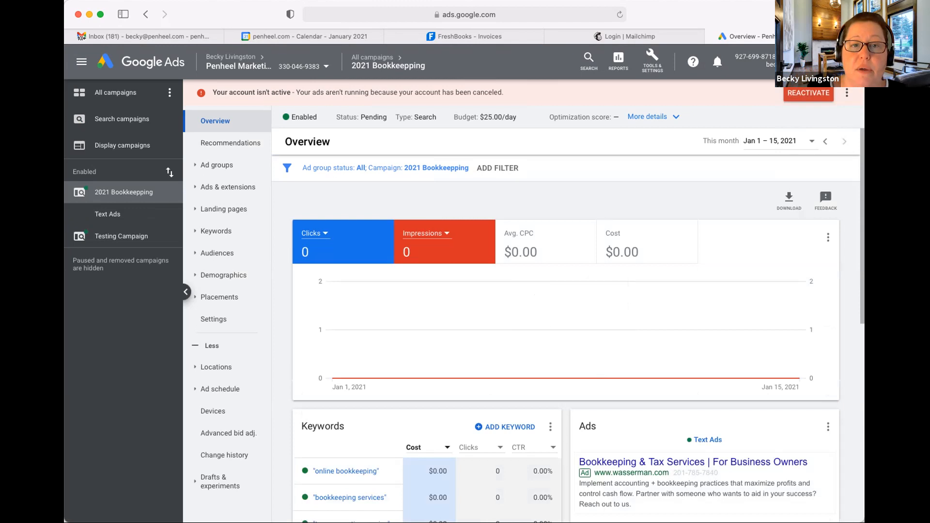
Check the published campaign's status and the review status of its text ads
left_click_drag(336, 117, 389, 119)
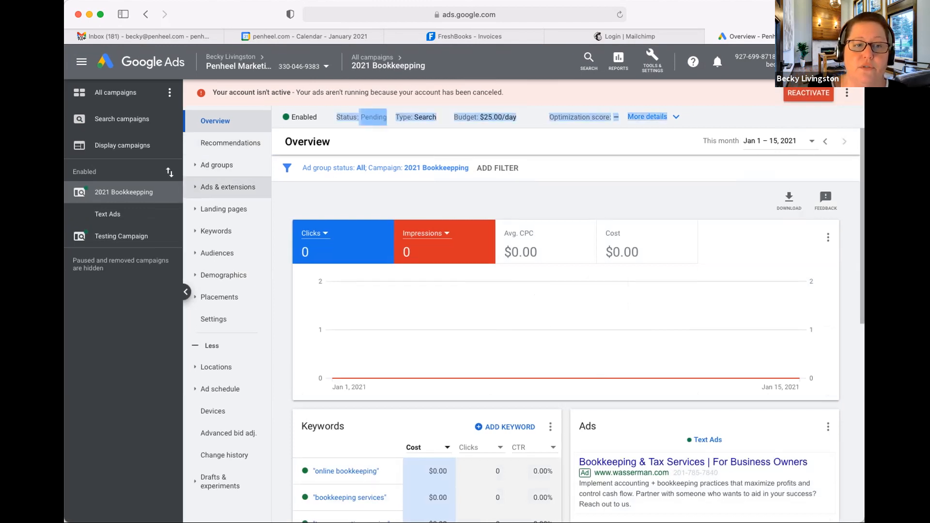
left_click(225, 187)
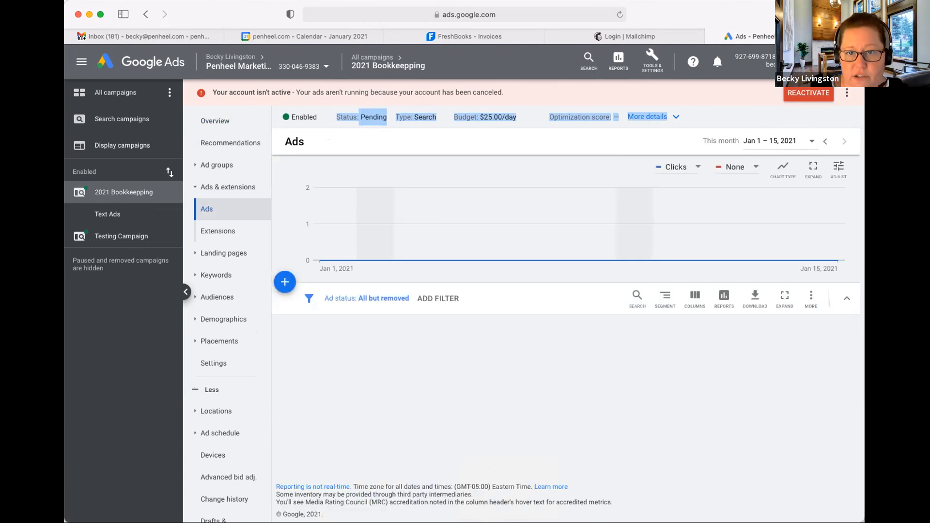
scroll(567, 310, "down", 3)
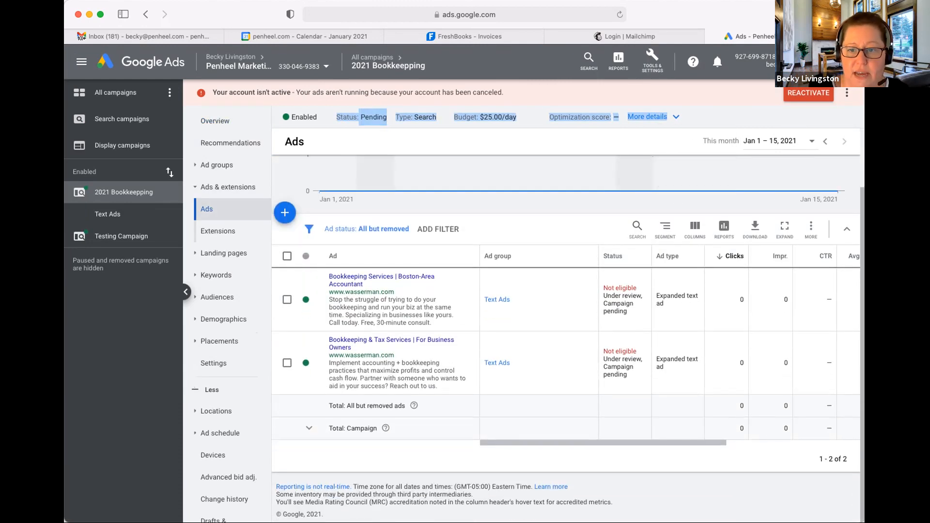
left_click_drag(627, 311, 604, 296)
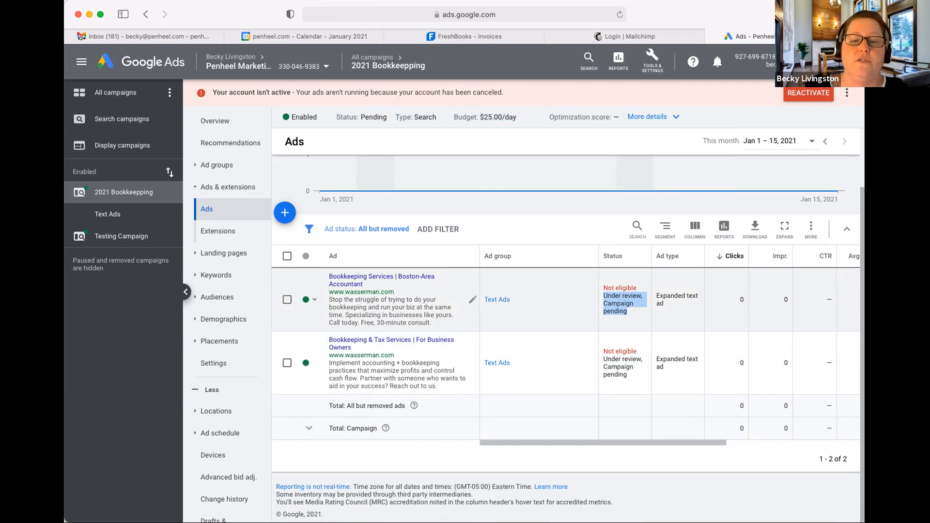
Check the language targeting in the campaign's settings and leave it without saving changes
left_click(214, 363)
double_click(454, 314)
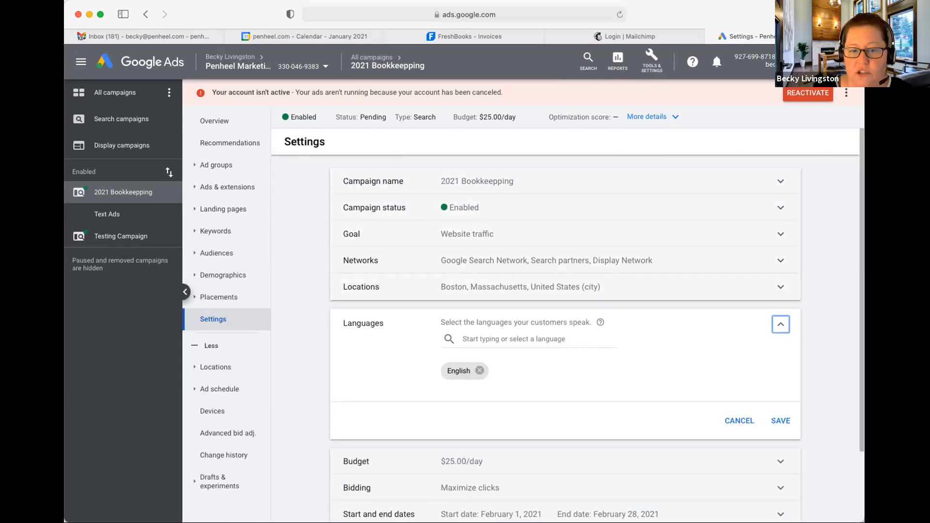
left_click(739, 421)
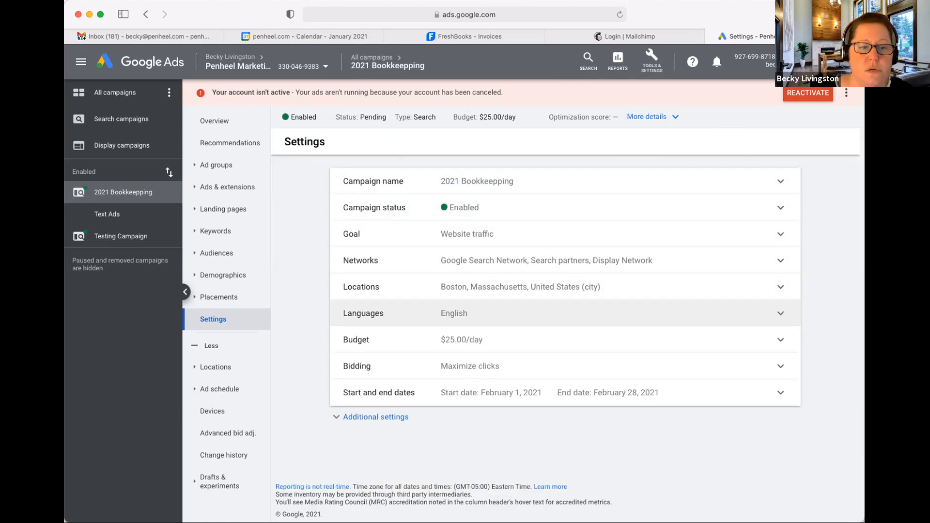
Exclude the 18 - 24 and 65+ age ranges from the campaign's Text Ads ad group
left_click(223, 275)
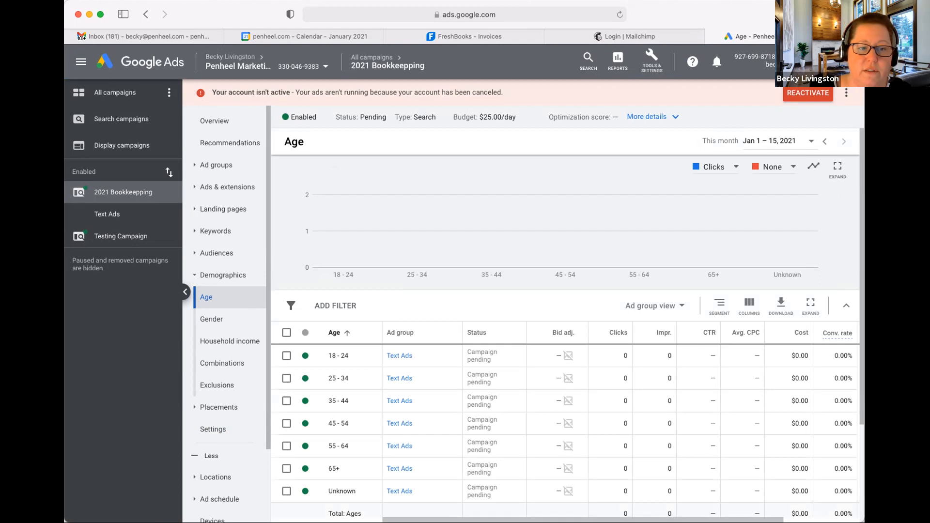
left_click(287, 356)
scroll(290, 361, "down", 1)
left_click(287, 422)
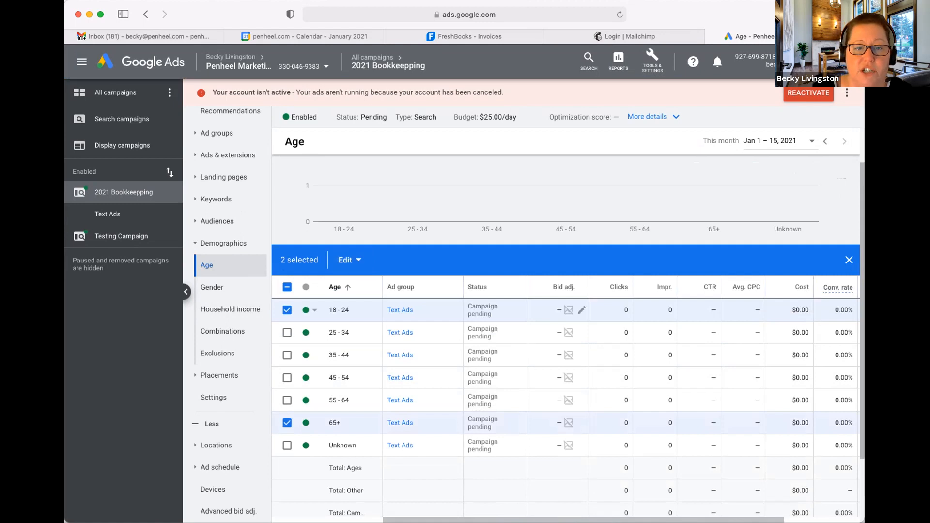
left_click(349, 260)
left_click(357, 304)
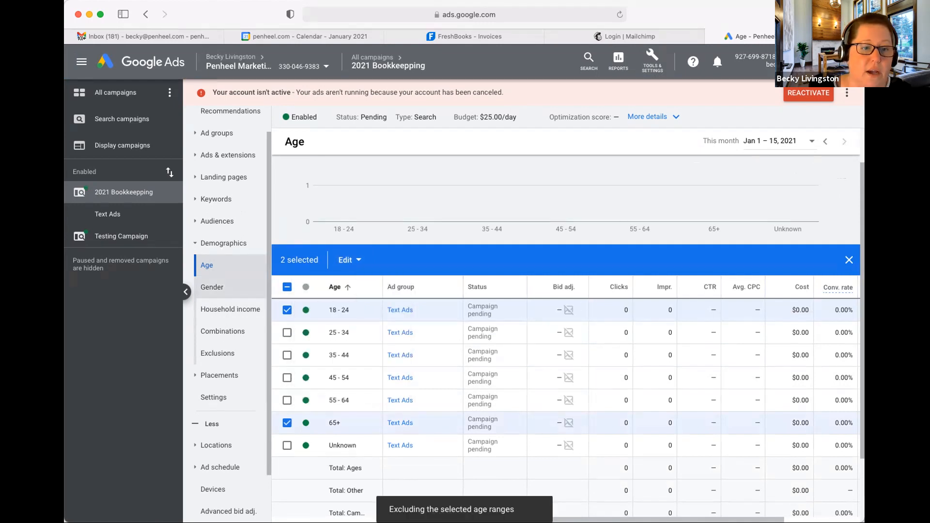
Exclude the 41 - 50% and Lower 50% household income ranges from the Text Ads ad group
left_click(220, 309)
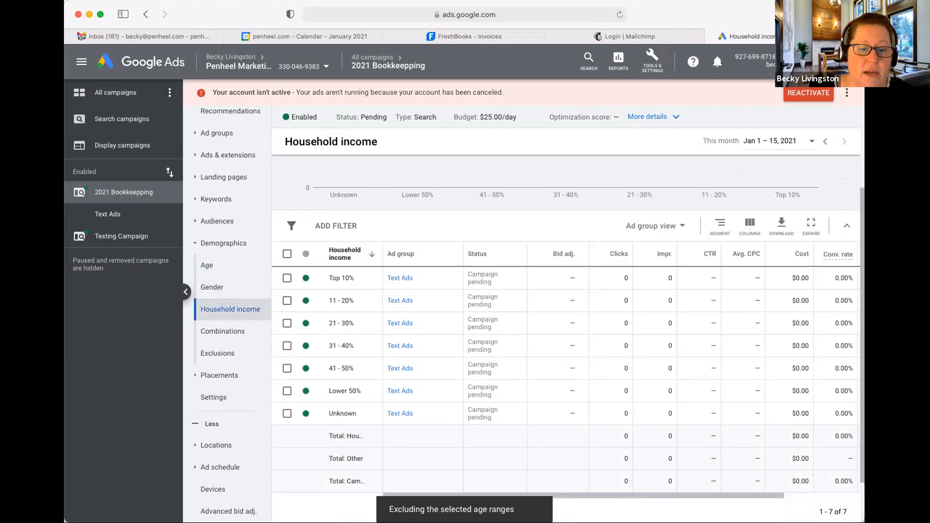
left_click(288, 388)
left_click(287, 366)
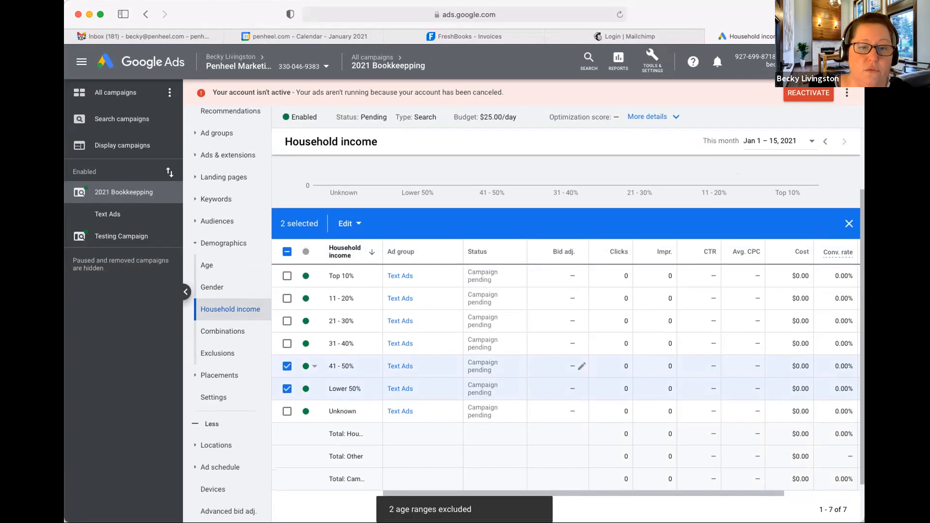
left_click(349, 223)
left_click(353, 268)
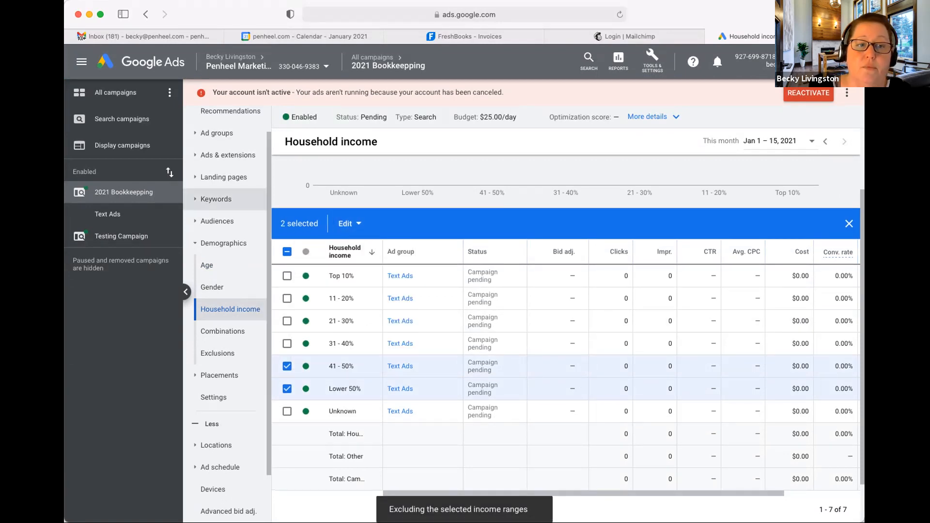
View the campaign's search keywords and negative keywords, and switch to the closing slide in PowerPoint
left_click(216, 199)
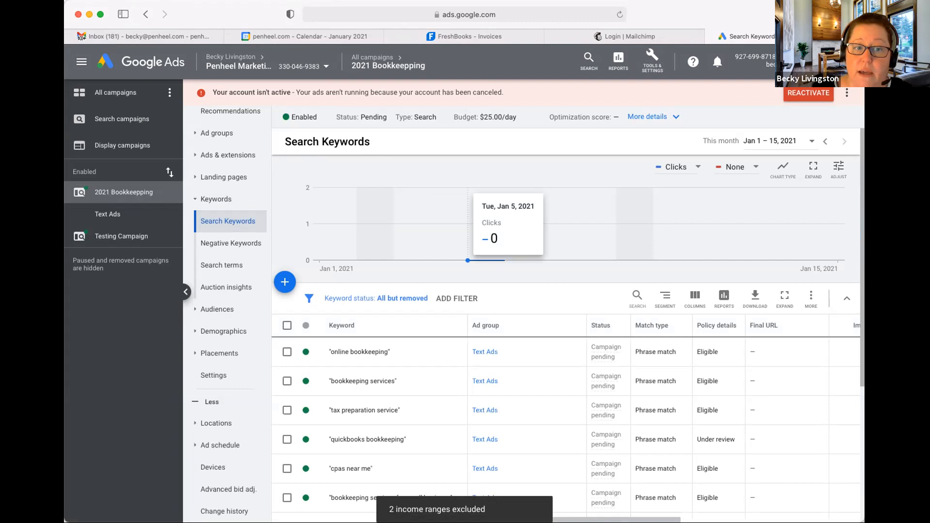
left_click(231, 243)
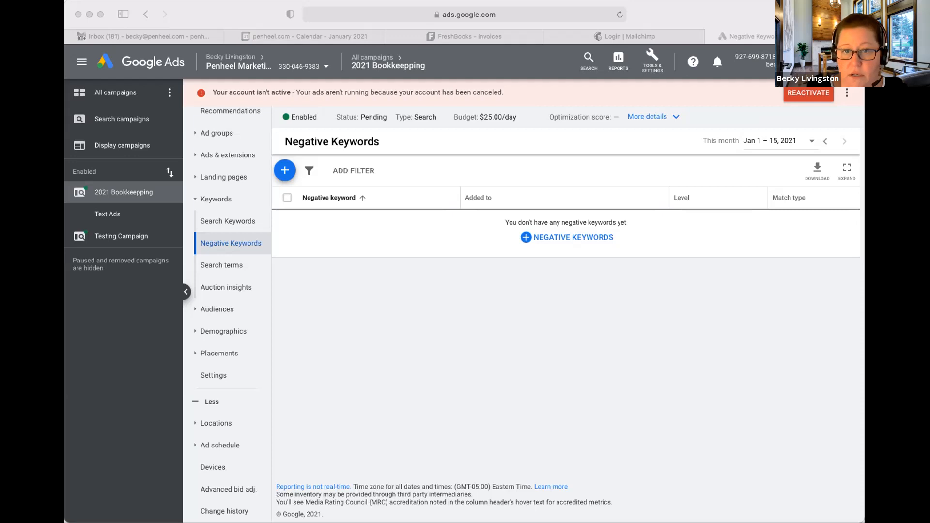
key("super+Tab")
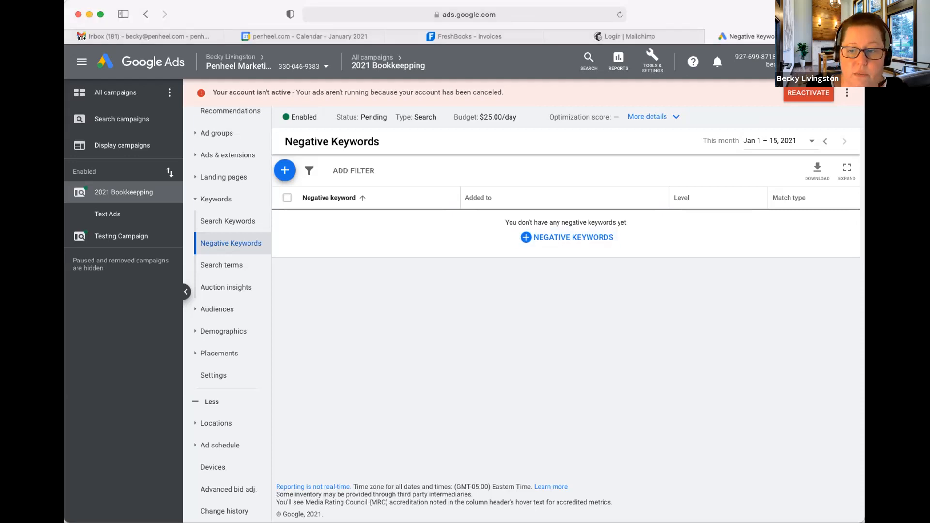
key("super+Tab")
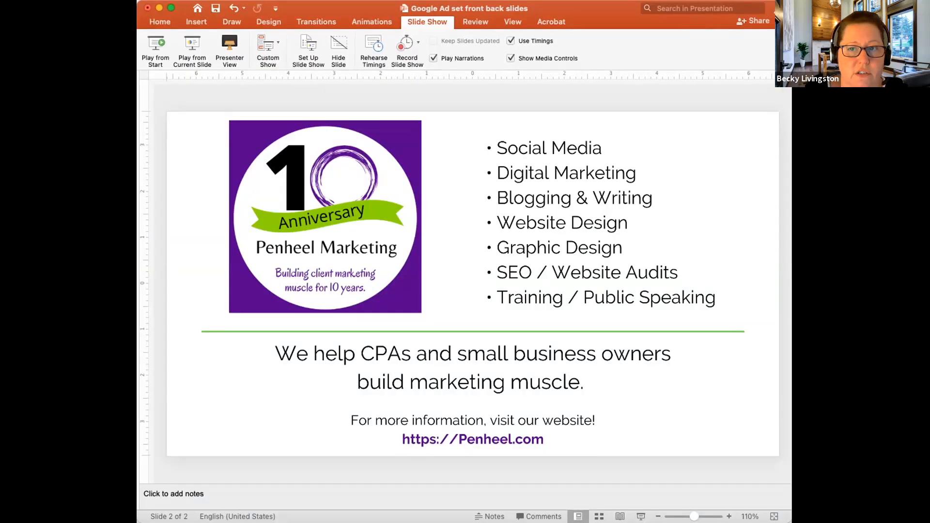